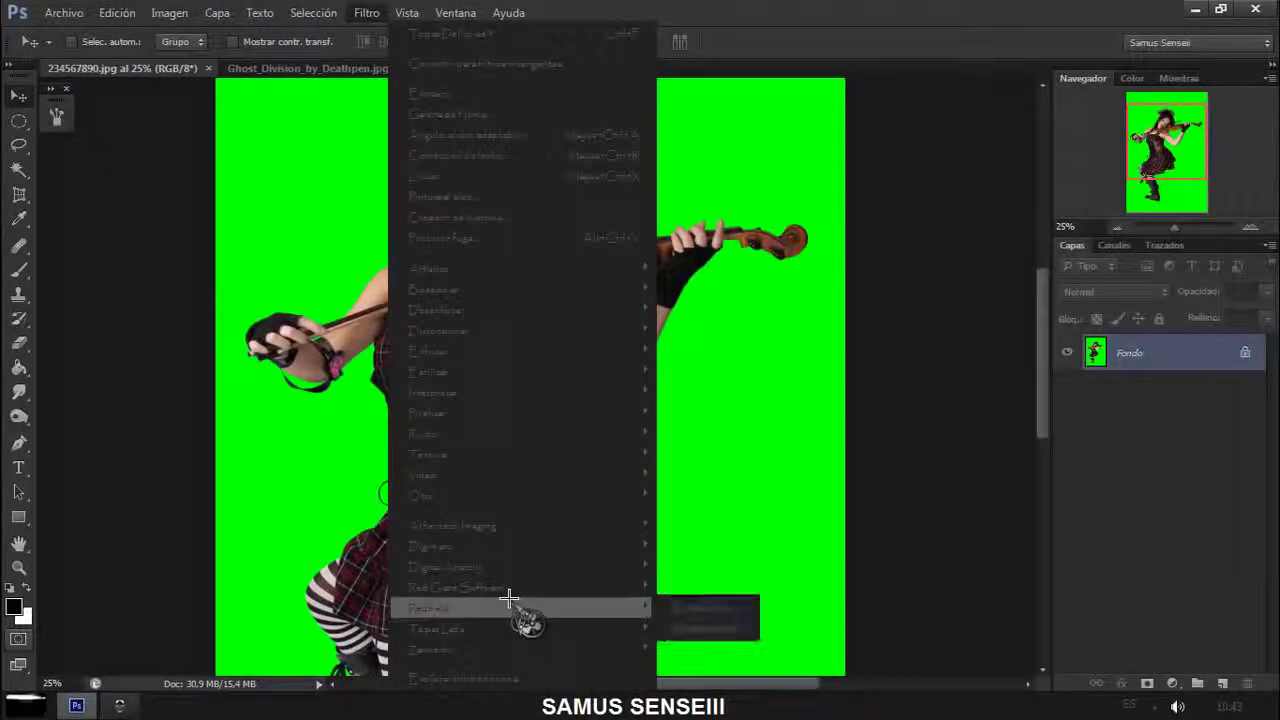
# Key out the green backdrop with Primatte Auto Mask, tuning radius, spill suppression and colour correction
pyautogui.click(690, 606)
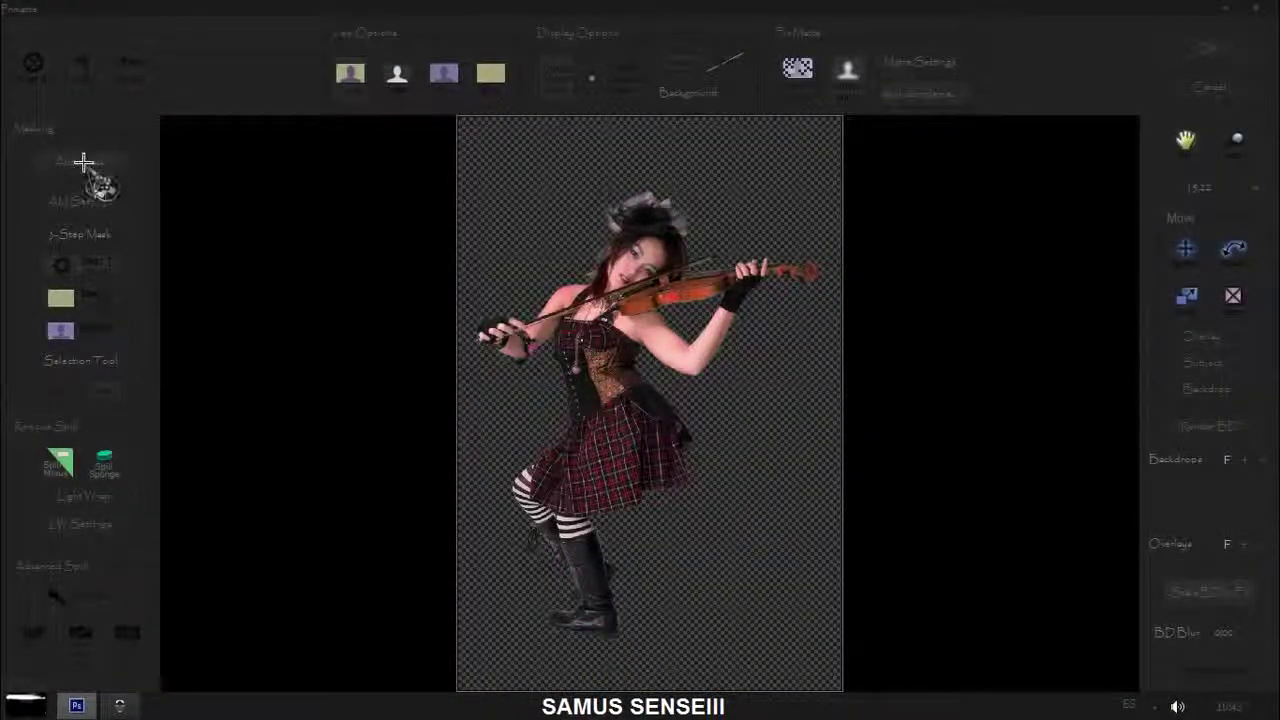
pyautogui.click(80, 206)
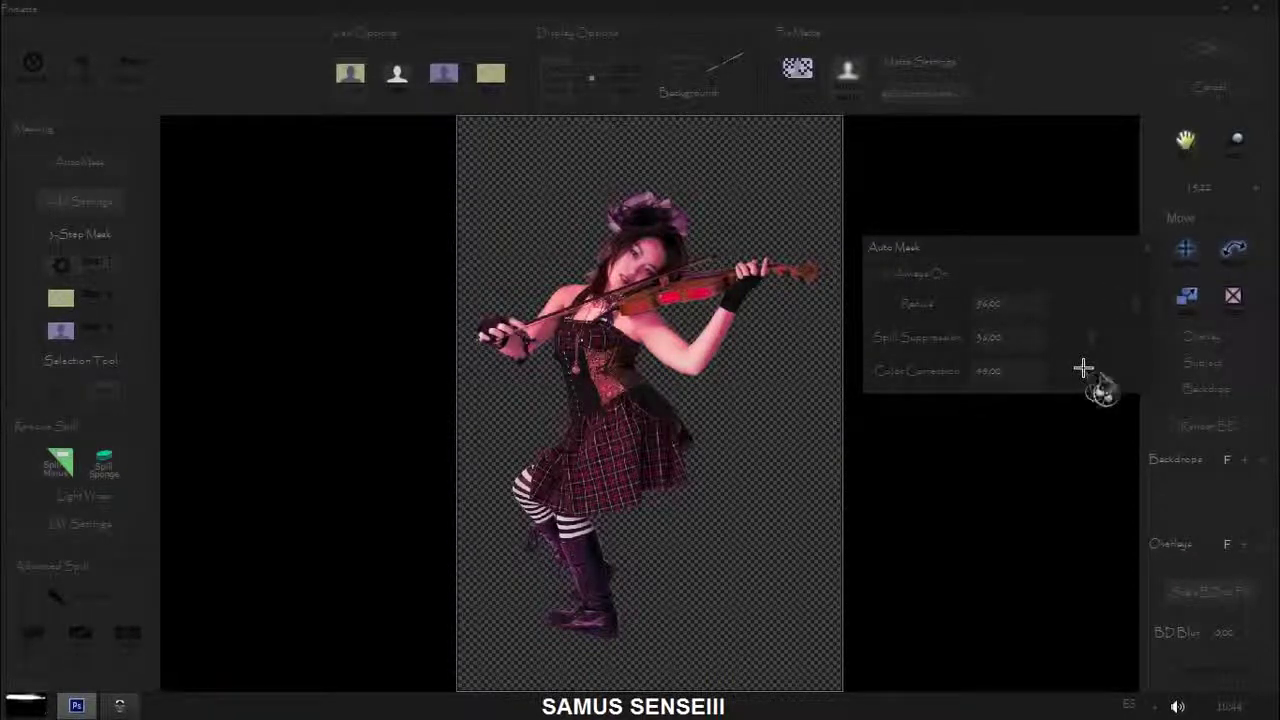
pyautogui.click(1208, 47)
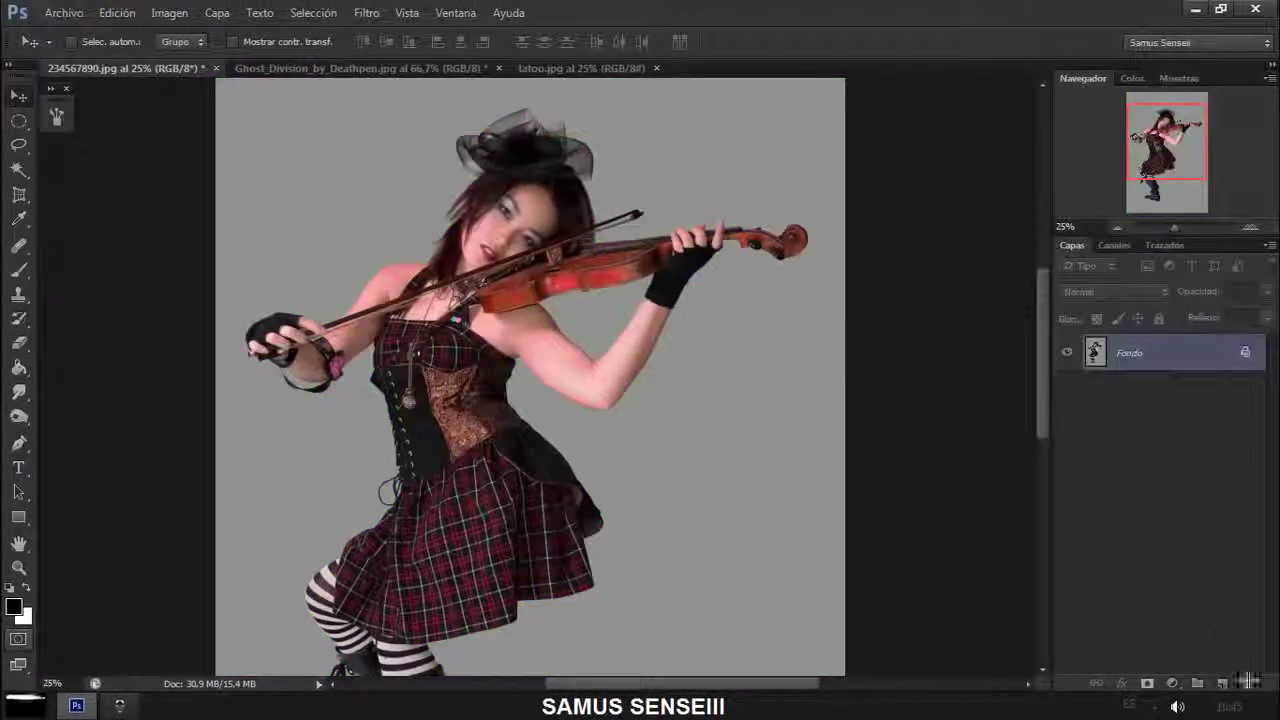
# Unlock the background as Capa 0 and reapply the last filter to clear the green backdrop
pyautogui.moveTo(1244, 374); pyautogui.dragTo(1246, 662)
pyautogui.click(366, 12)
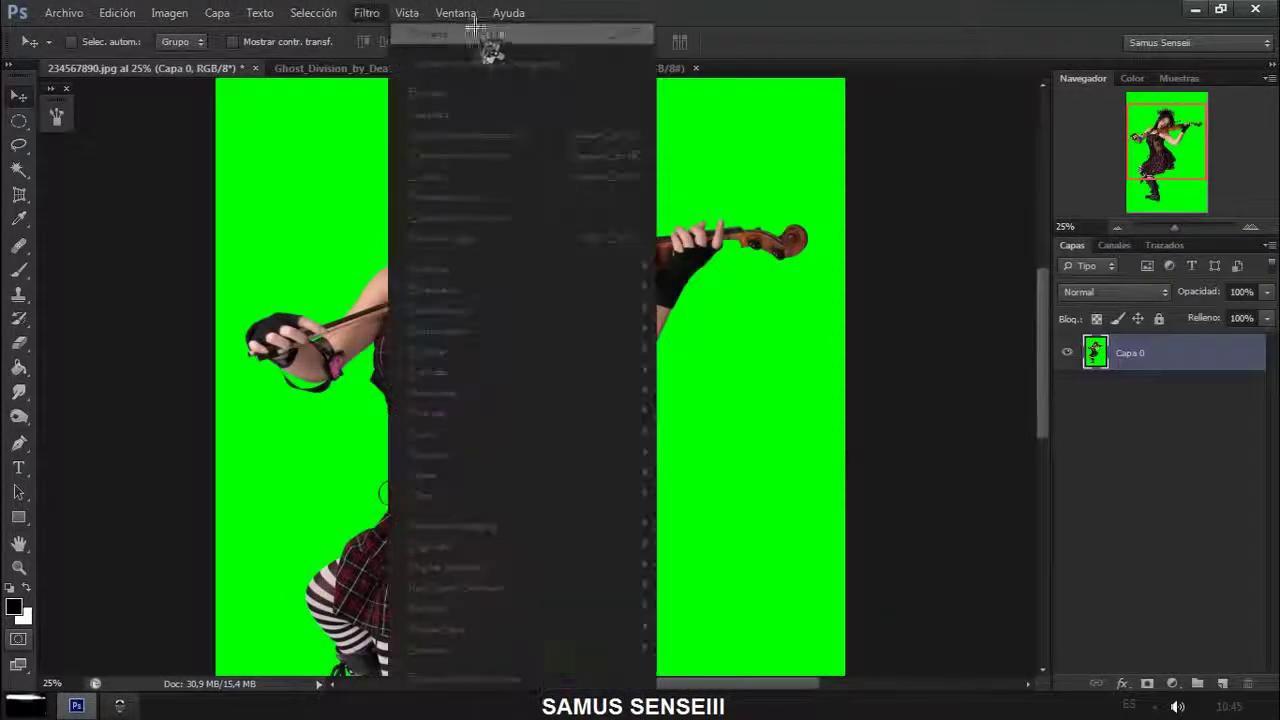
pyautogui.click(484, 36)
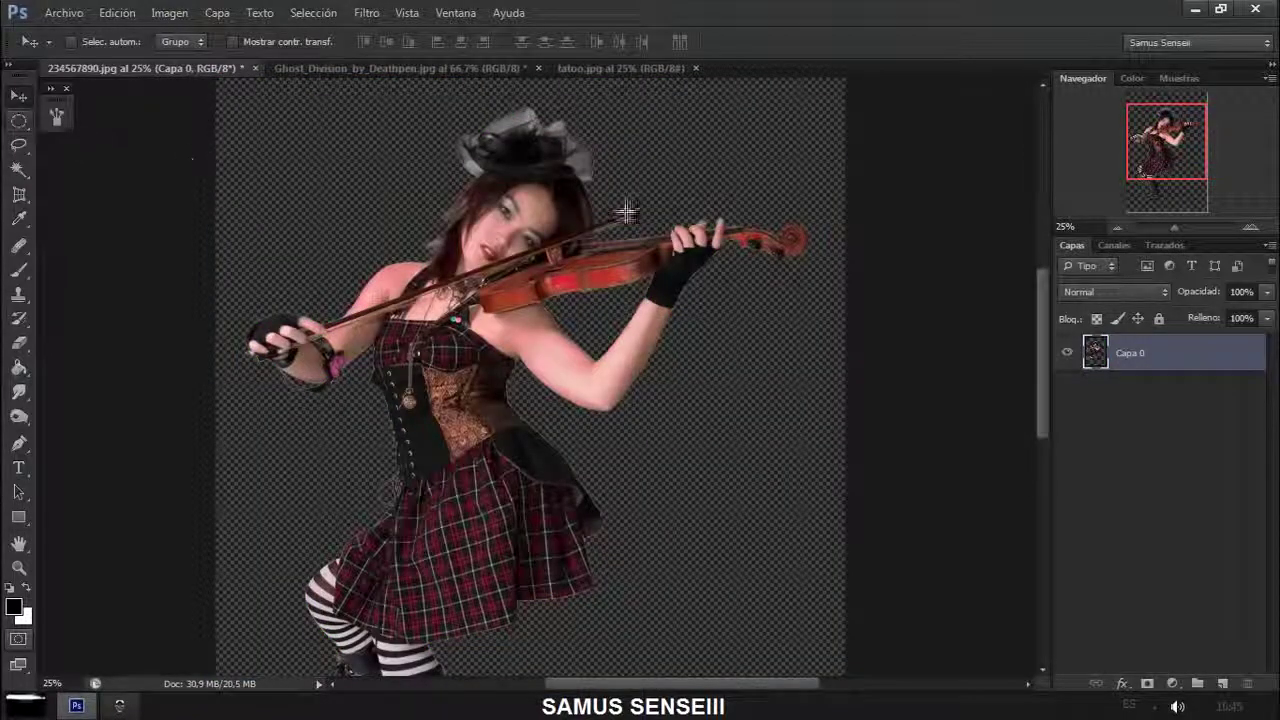
# Zoom in and launch the Topaz DeNoise plugin on the violinist
pyautogui.scroll(5, 626, 211)
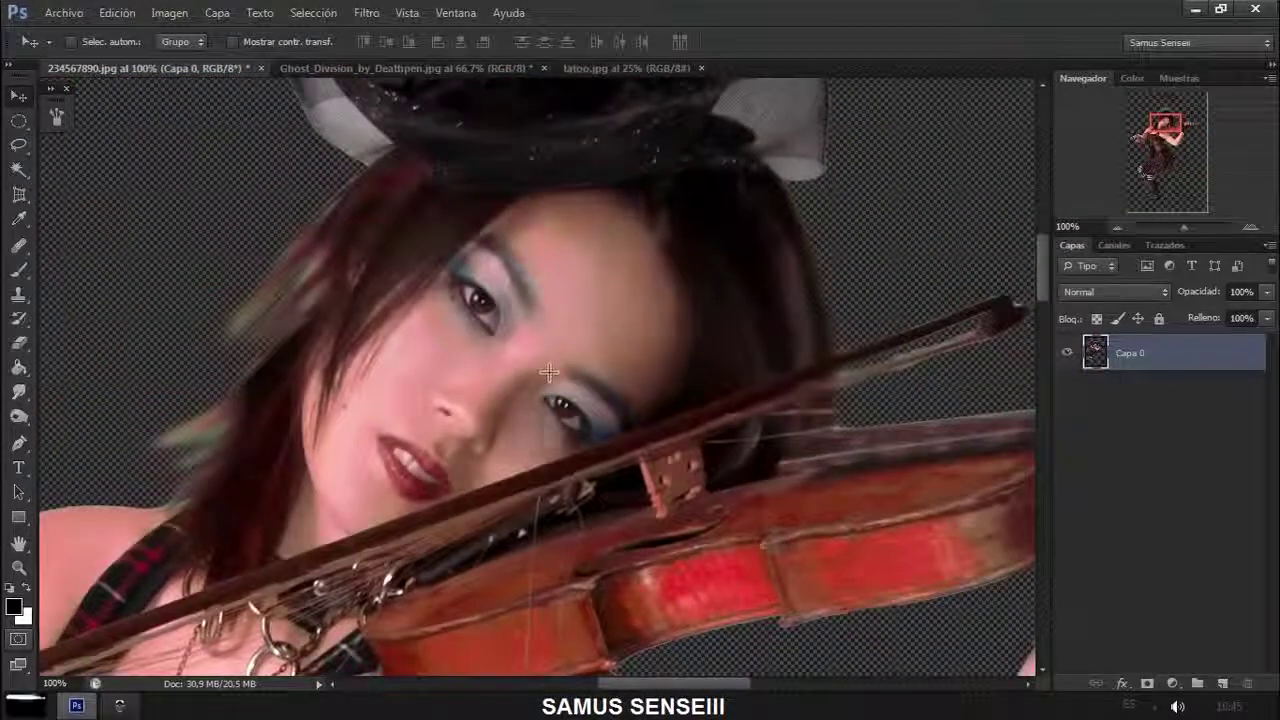
pyautogui.click(364, 13)
pyautogui.moveTo(520, 587)
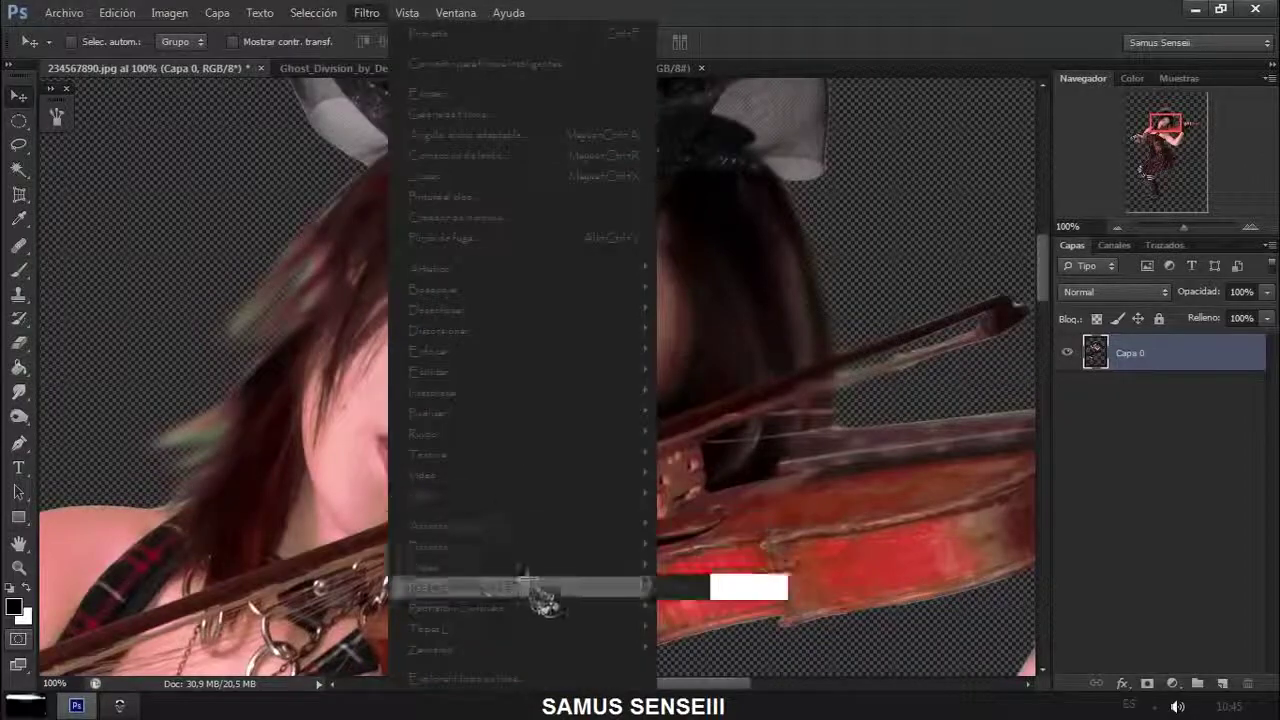
pyautogui.click(750, 505)
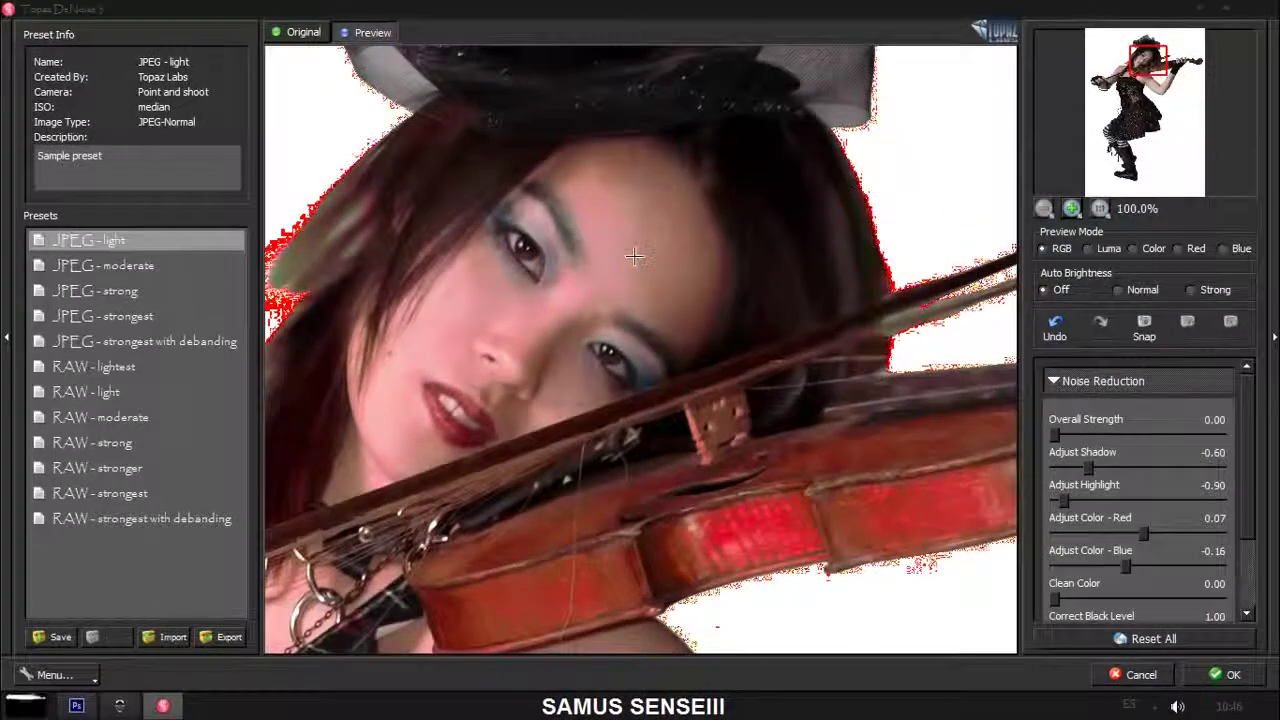
# Apply Topaz DeNoise's 'JPEG - strong' preset at Overall Strength 0.25 to the photo
pyautogui.click(110, 291)
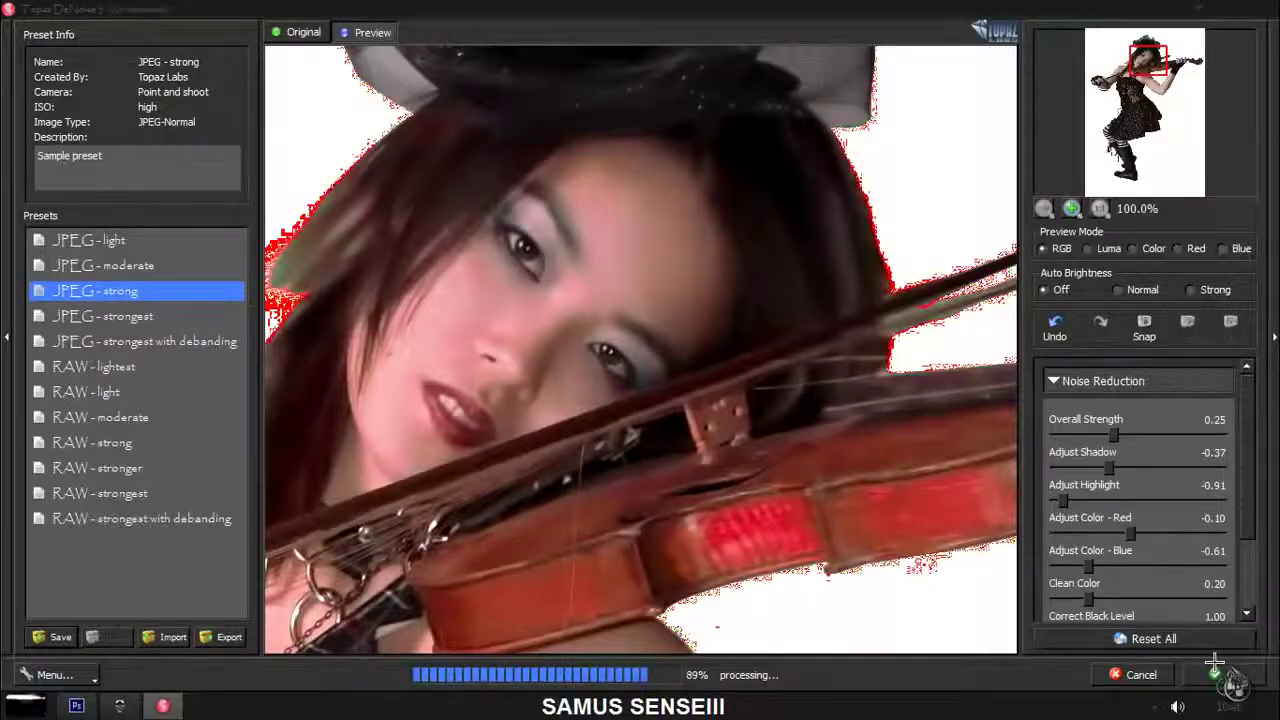
pyautogui.click(1214, 666)
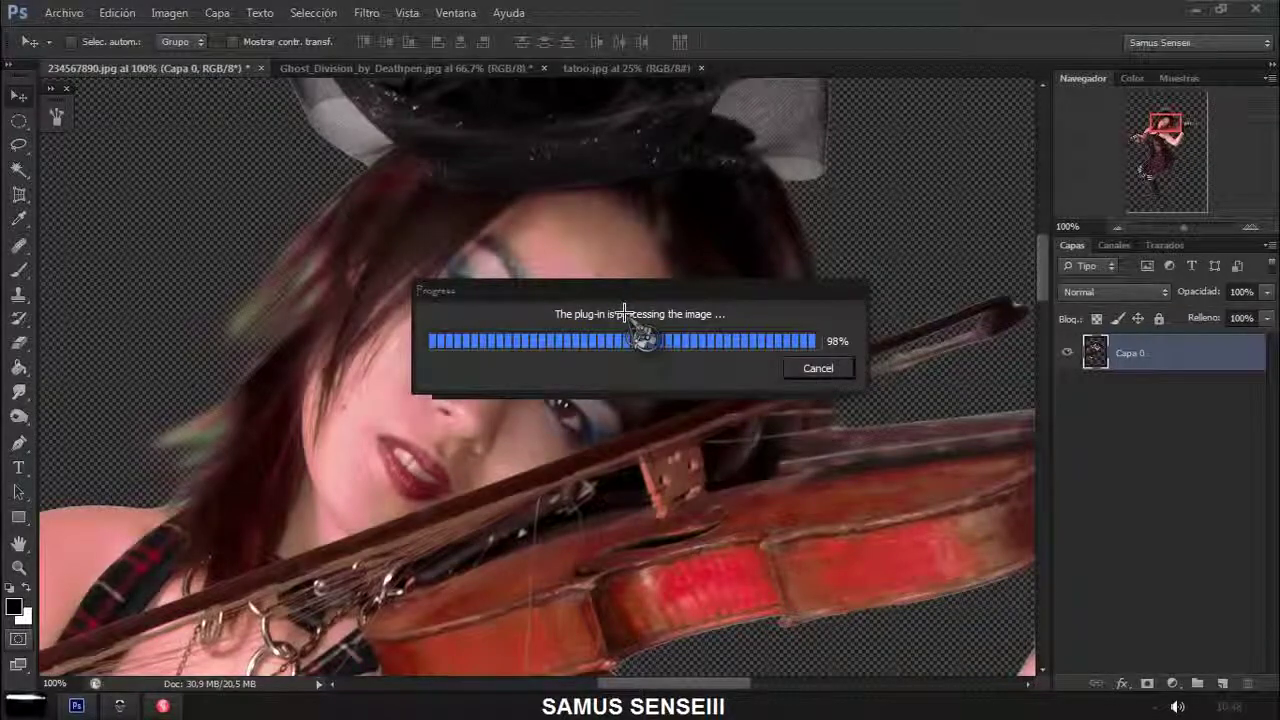
# Zoom in on her face and stamp a set of eyelashes with an eyelash brush
pyautogui.hotkey('ctrl', '+')
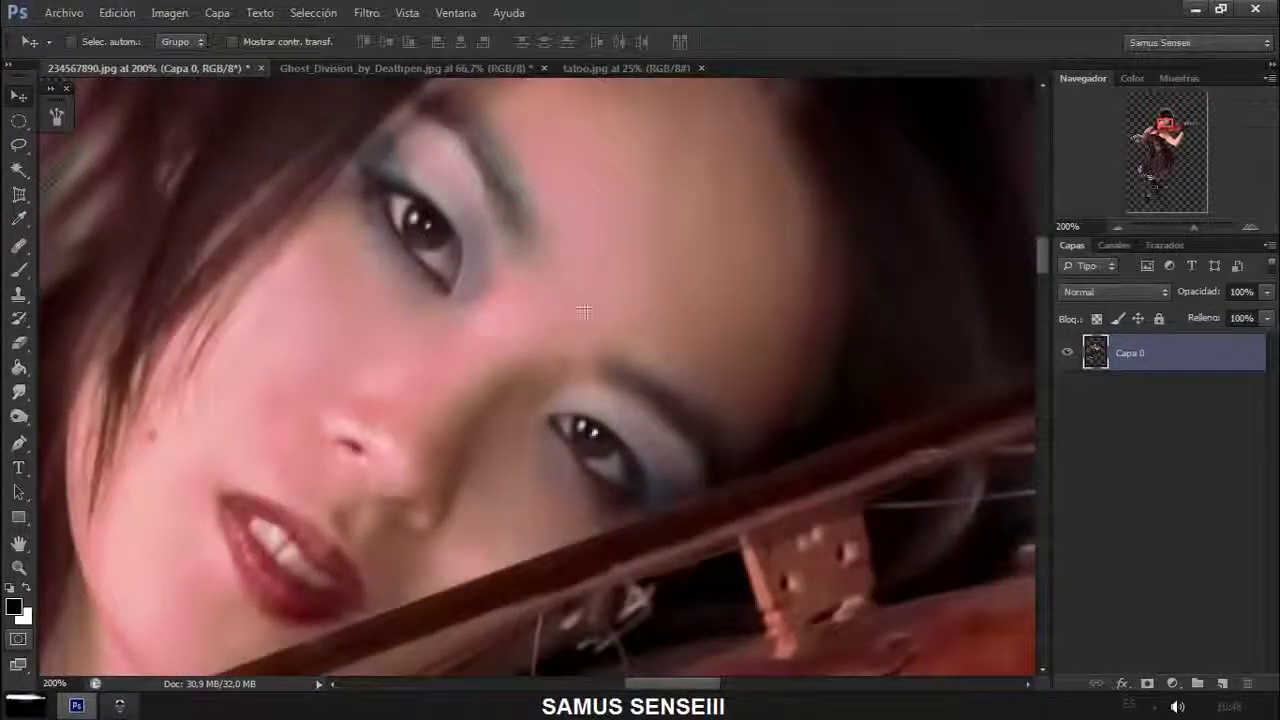
pyautogui.doubleClick(1118, 226)
pyautogui.doubleClick(1248, 226)
pyautogui.click(18, 270)
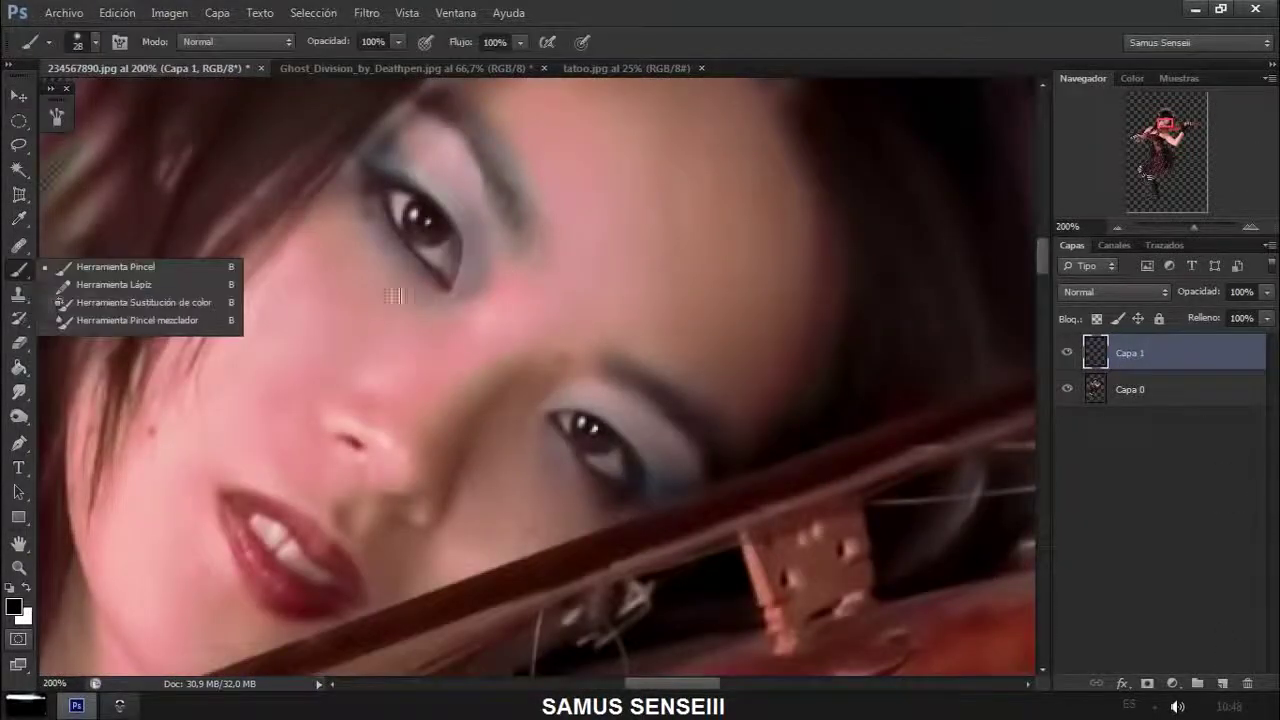
pyautogui.rightClick(410, 294)
pyautogui.click(327, 327)
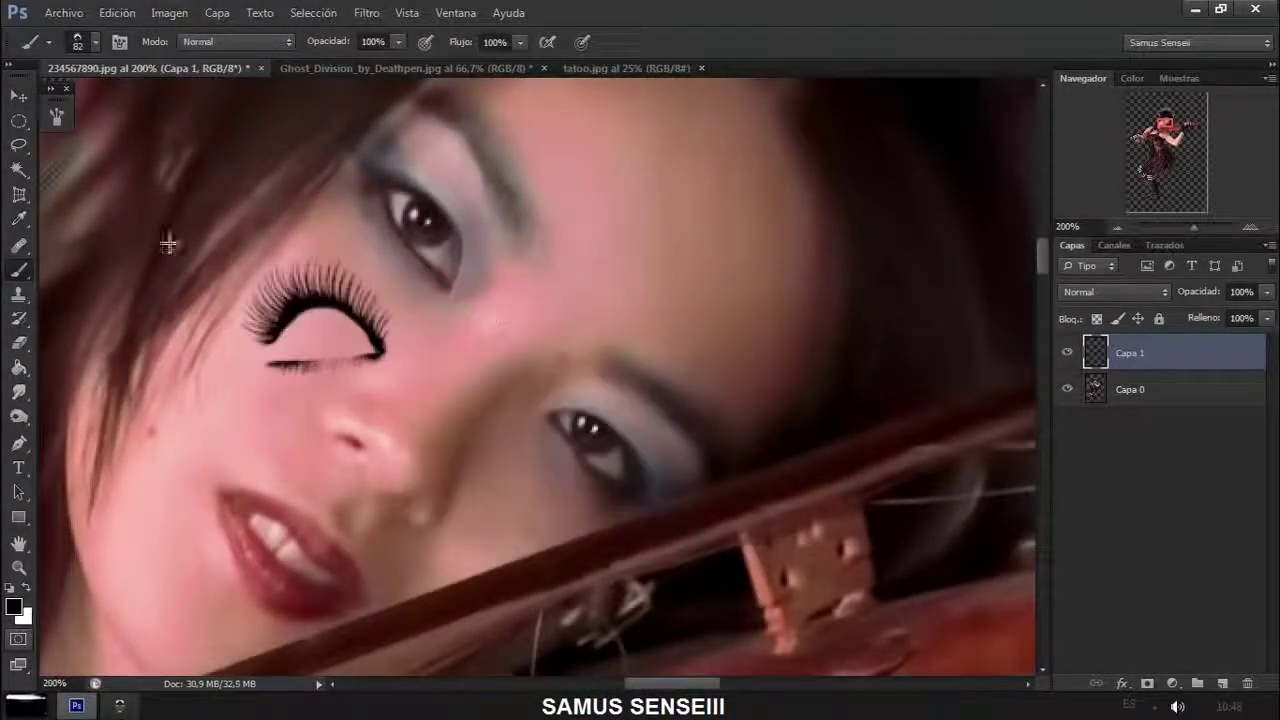
# Move, rotate and warp the eyelashes so they hug her upper eyelid
pyautogui.hotkey('ctrl', 't')
pyautogui.moveTo(320, 325); pyautogui.dragTo(414, 214)
pyautogui.moveTo(520, 280); pyautogui.dragTo(534, 323)
pyautogui.moveTo(440, 255)
pyautogui.mouseDown()
pyautogui.moveTo(460, 262)
pyautogui.moveTo(504, 216)
pyautogui.mouseUp()
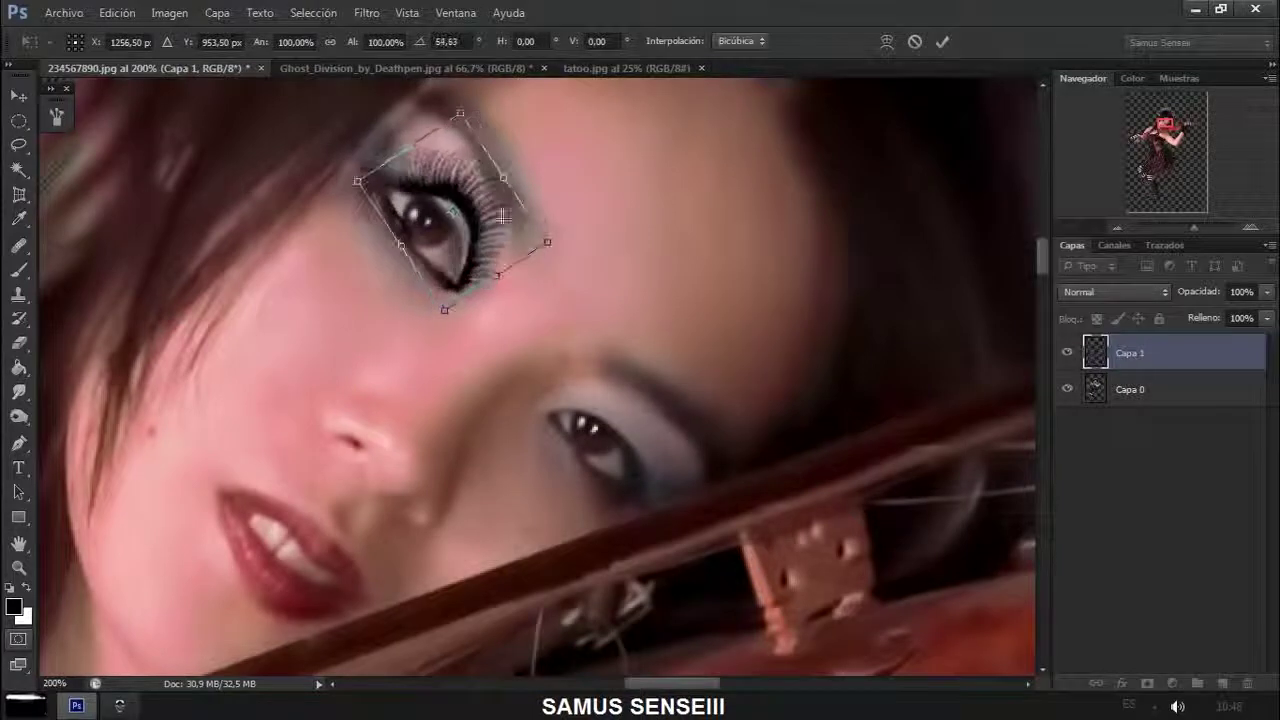
pyautogui.click(1250, 226)
pyautogui.rightClick(480, 267)
pyautogui.click(530, 405)
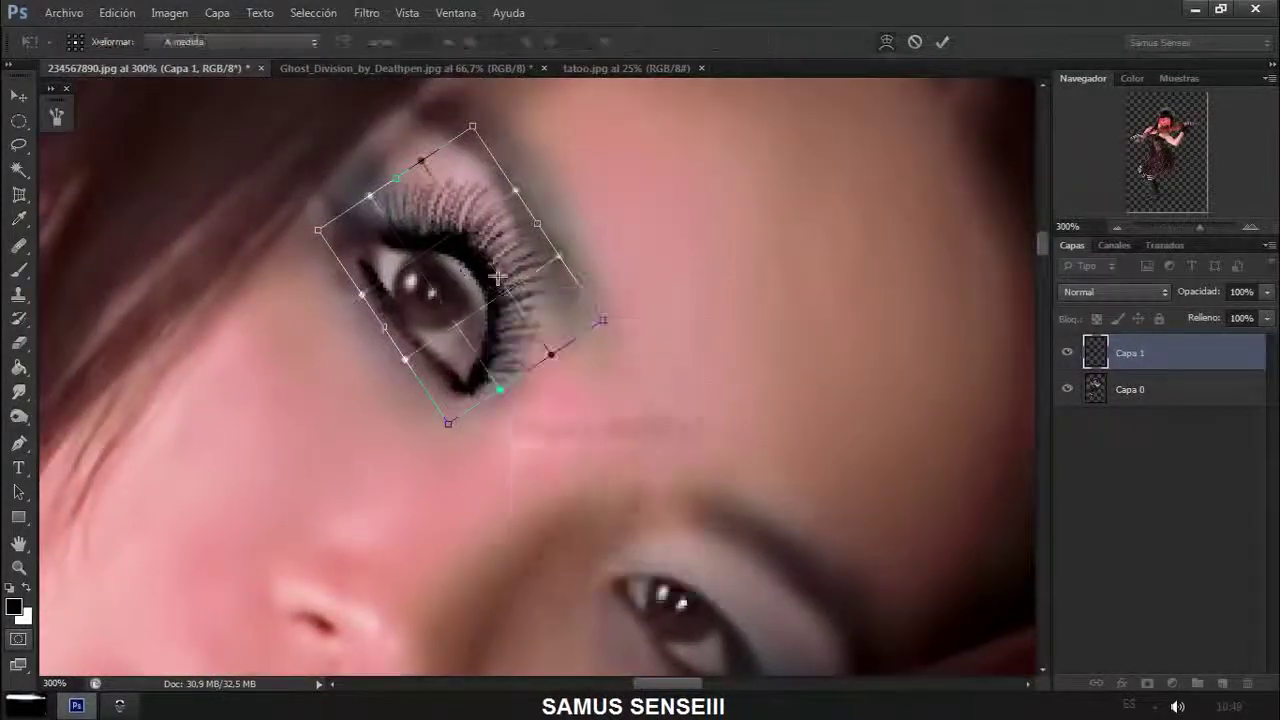
pyautogui.moveTo(374, 212); pyautogui.dragTo(360, 298)
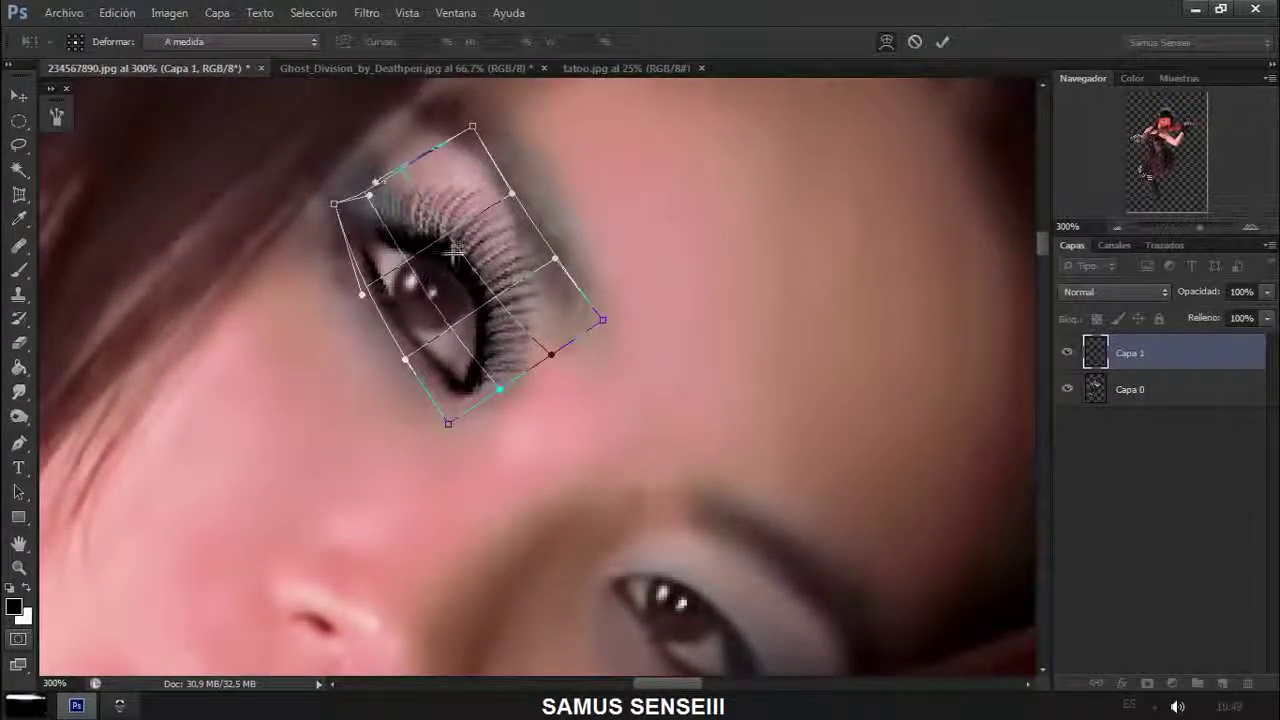
pyautogui.moveTo(448, 422); pyautogui.dragTo(460, 415)
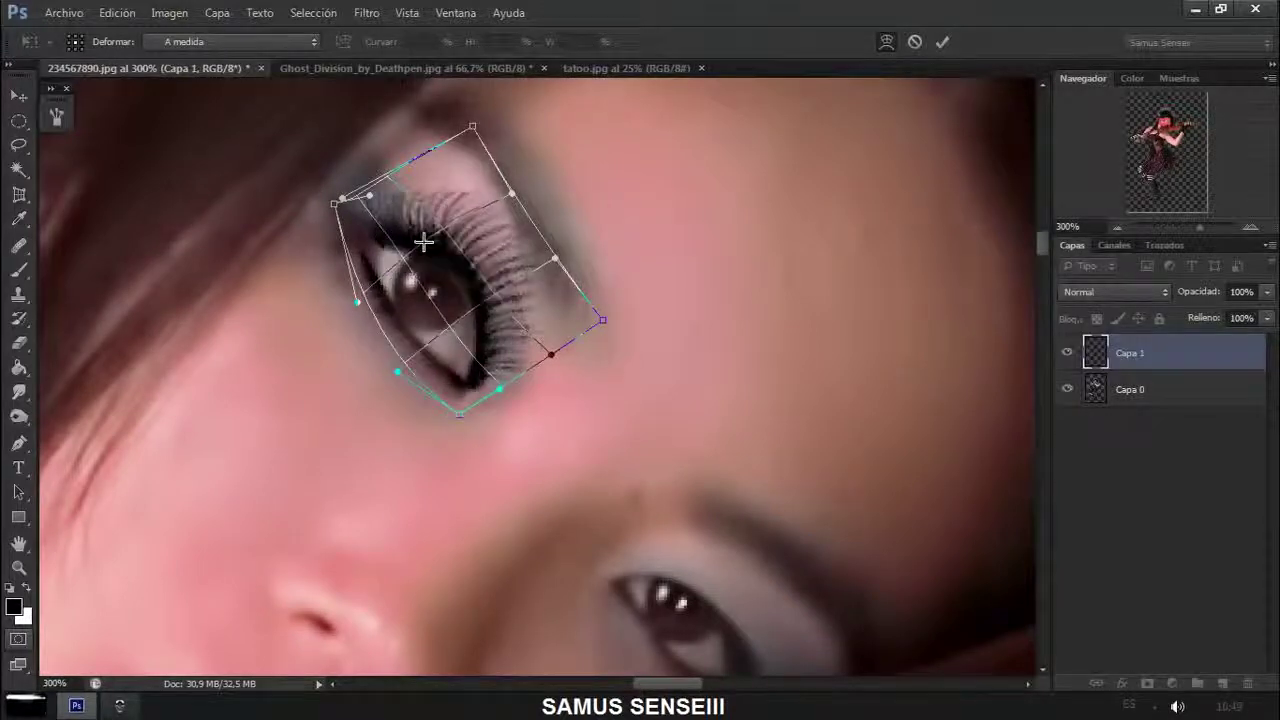
pyautogui.press('Return')
# Duplicate the eyelash layer and move the copy toward the lower eye
pyautogui.press('v')
pyautogui.hotkey('ctrl', 'j')
pyautogui.moveTo(513, 203); pyautogui.dragTo(686, 509)
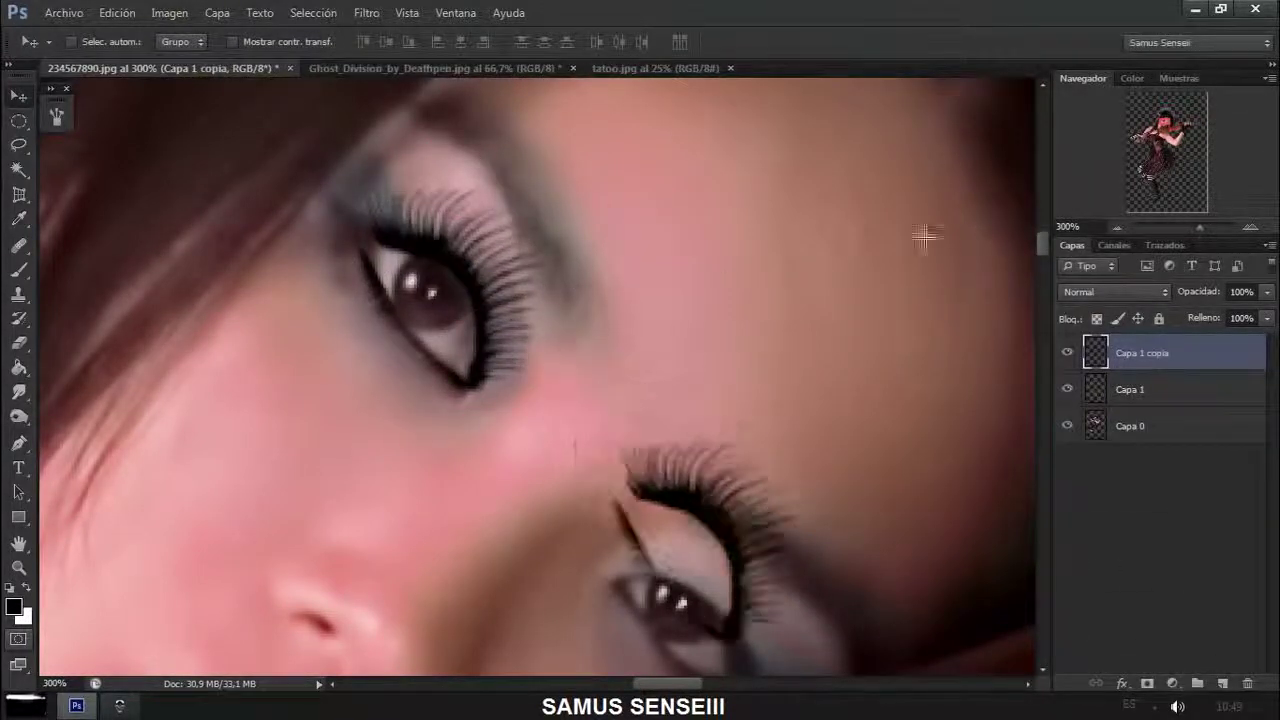
# Flip the copied lashes vertically and rotate them to fit the lower eye
pyautogui.scroll(-2, 923, 234)
pyautogui.moveTo(590, 480); pyautogui.dragTo(593, 507)
pyautogui.hotkey('ctrl', 't')
pyautogui.rightClick(623, 500)
pyautogui.click(700, 428)
pyautogui.moveTo(730, 615); pyautogui.dragTo(622, 608)
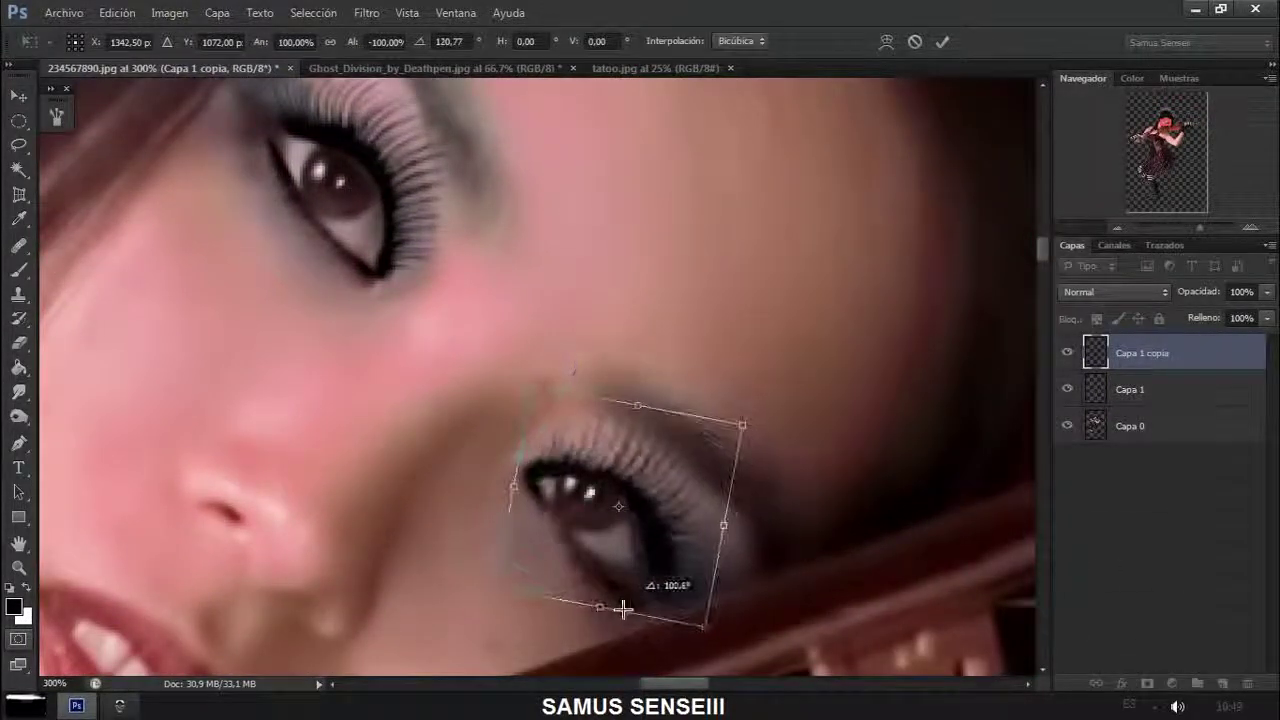
pyautogui.moveTo(786, 531); pyautogui.dragTo(695, 546)
pyautogui.press('Return')
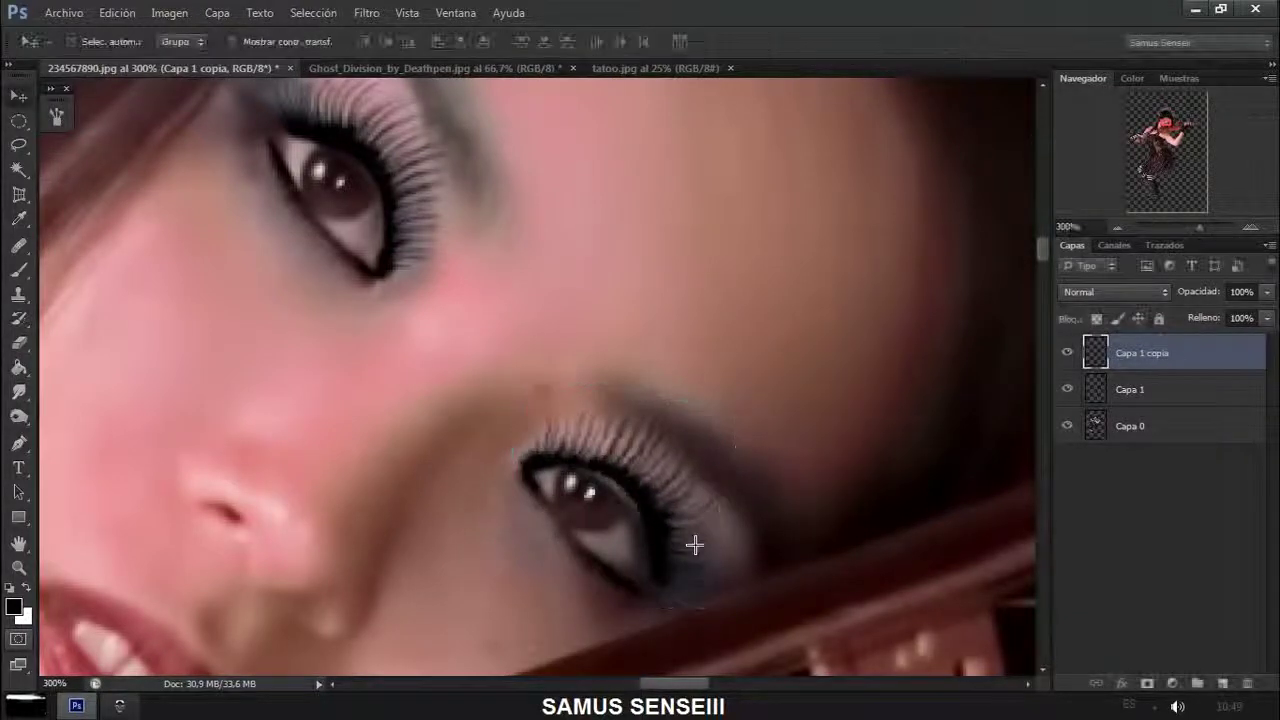
# Select the Capa 0 photo layer and switch to the Smudge tool
pyautogui.click(1130, 426)
pyautogui.click(18, 392)
pyautogui.click(120, 423)
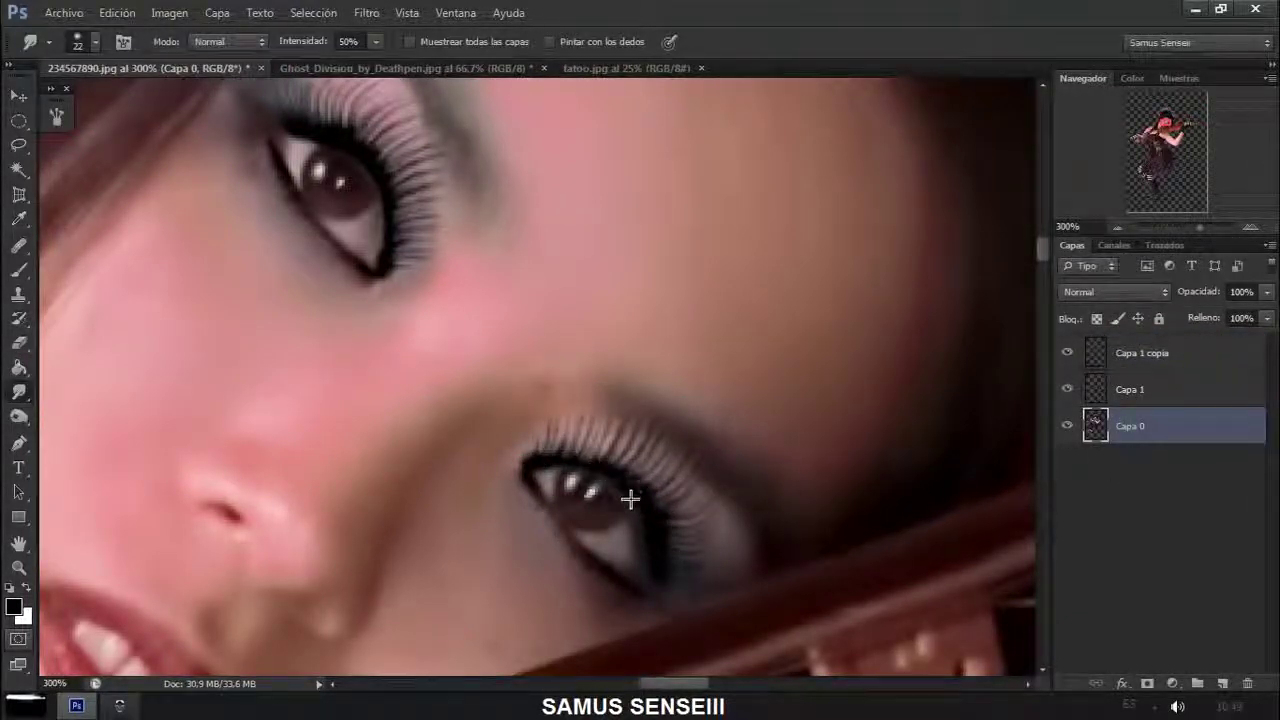
# Merge Capa 1 copia, Capa 1 and the photo into a single layer
pyautogui.click(1140, 353)
pyautogui.keyDown('shift'); pyautogui.click(1132, 389); pyautogui.keyUp('shift')
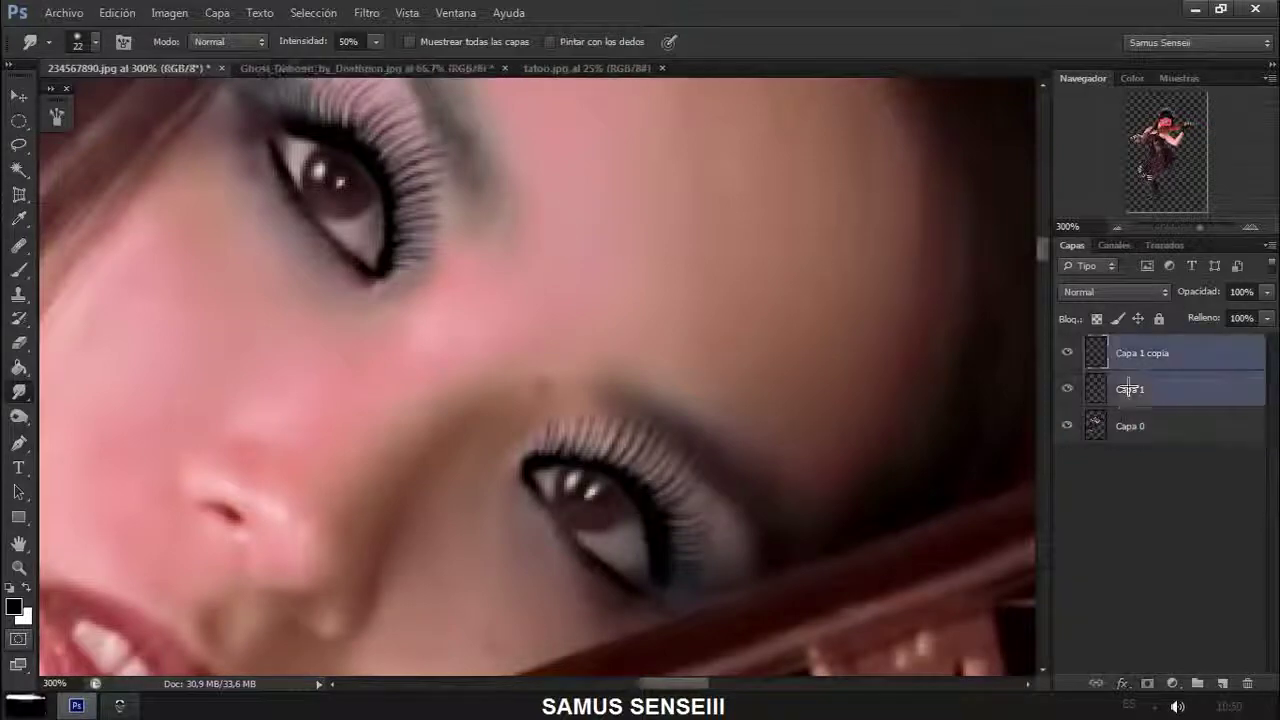
pyautogui.rightClick(1132, 385)
pyautogui.click(980, 487)
pyautogui.click(1117, 227)
# Bring the merged violinist into Ghost_Division, scaled to about 40.6% and centred
pyautogui.press('v')
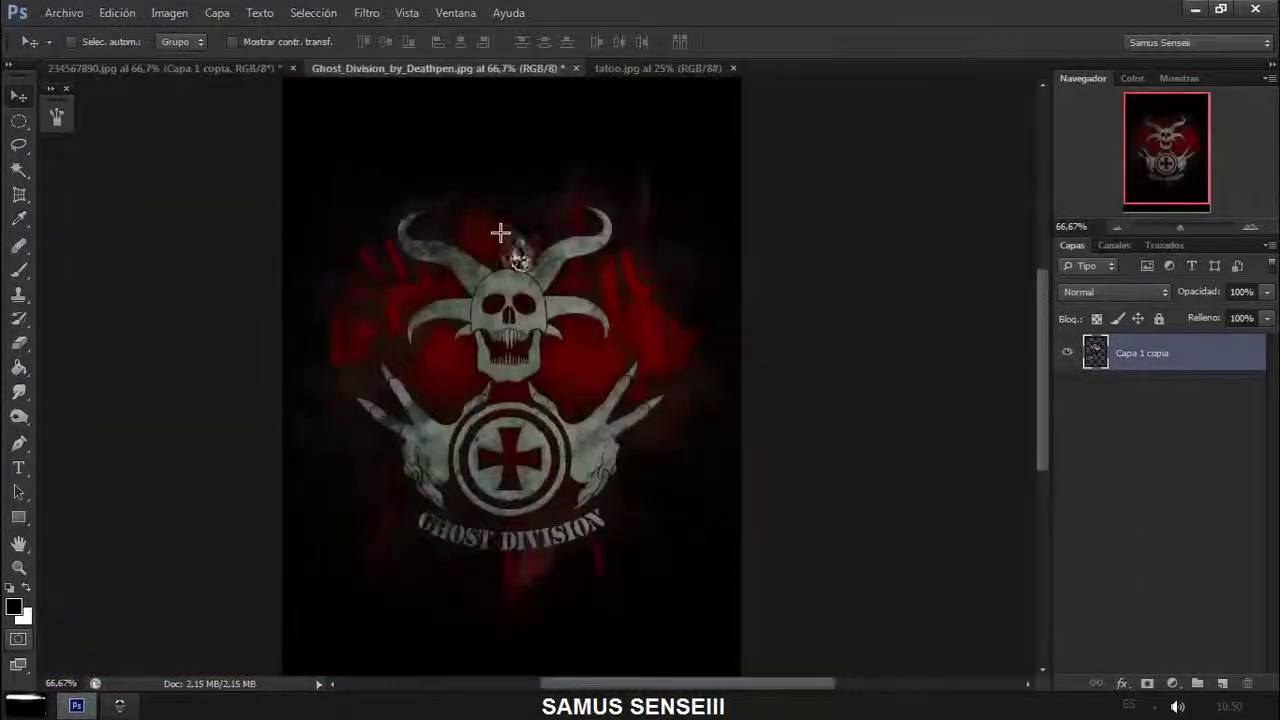
pyautogui.moveTo(791, 256); pyautogui.dragTo(500, 229)
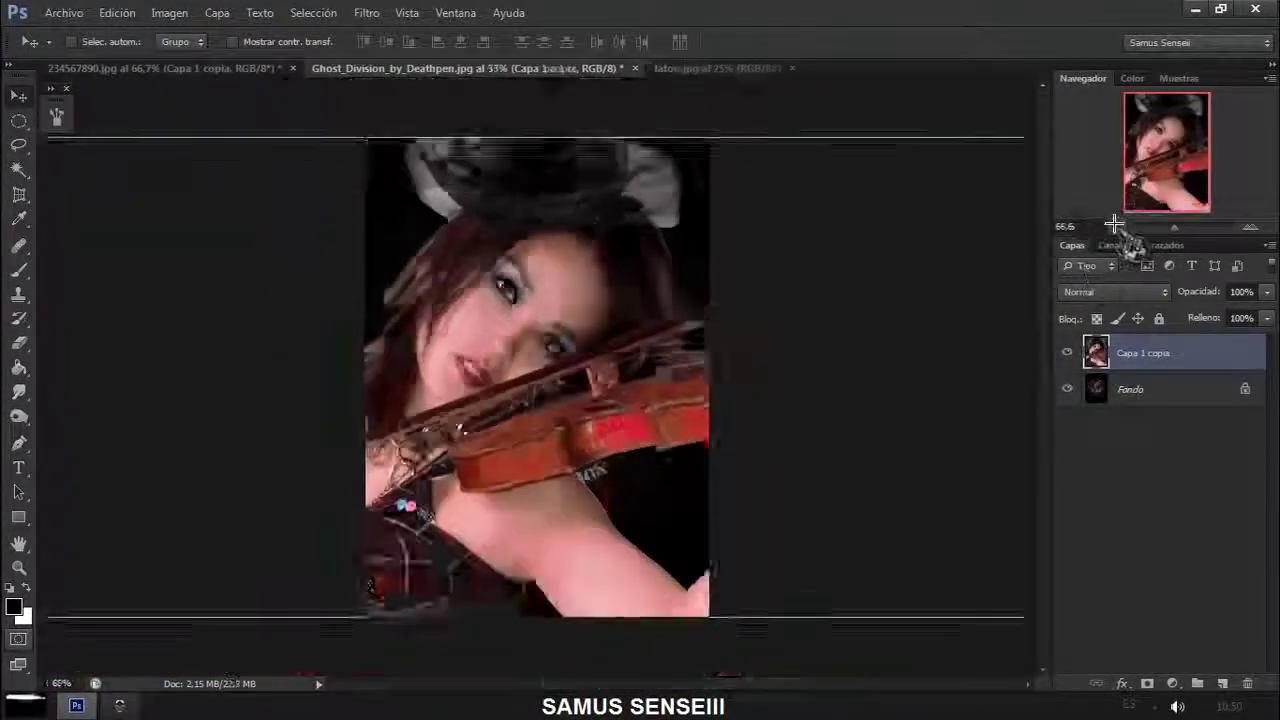
pyautogui.hotkey('ctrl', 't')
pyautogui.moveTo(166, 241); pyautogui.dragTo(449, 343)
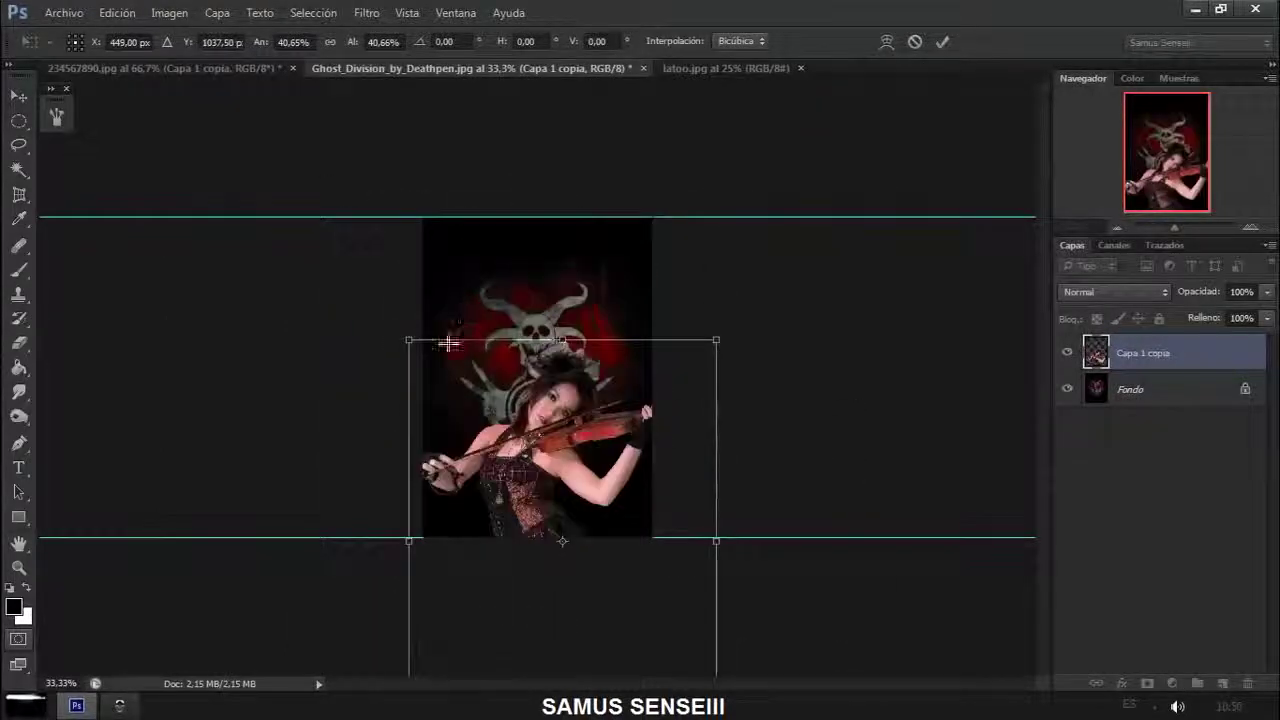
pyautogui.moveTo(635, 288); pyautogui.dragTo(666, 251)
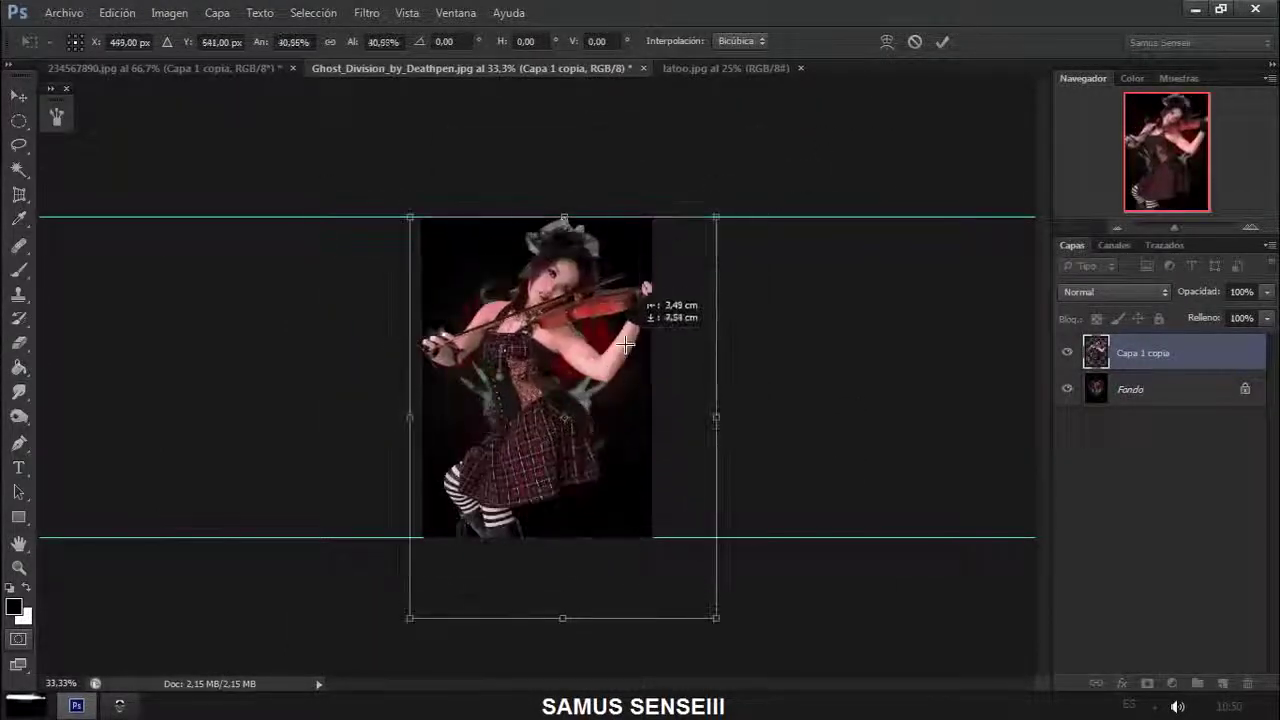
pyautogui.moveTo(640, 320); pyautogui.dragTo(628, 358)
pyautogui.press('Return')
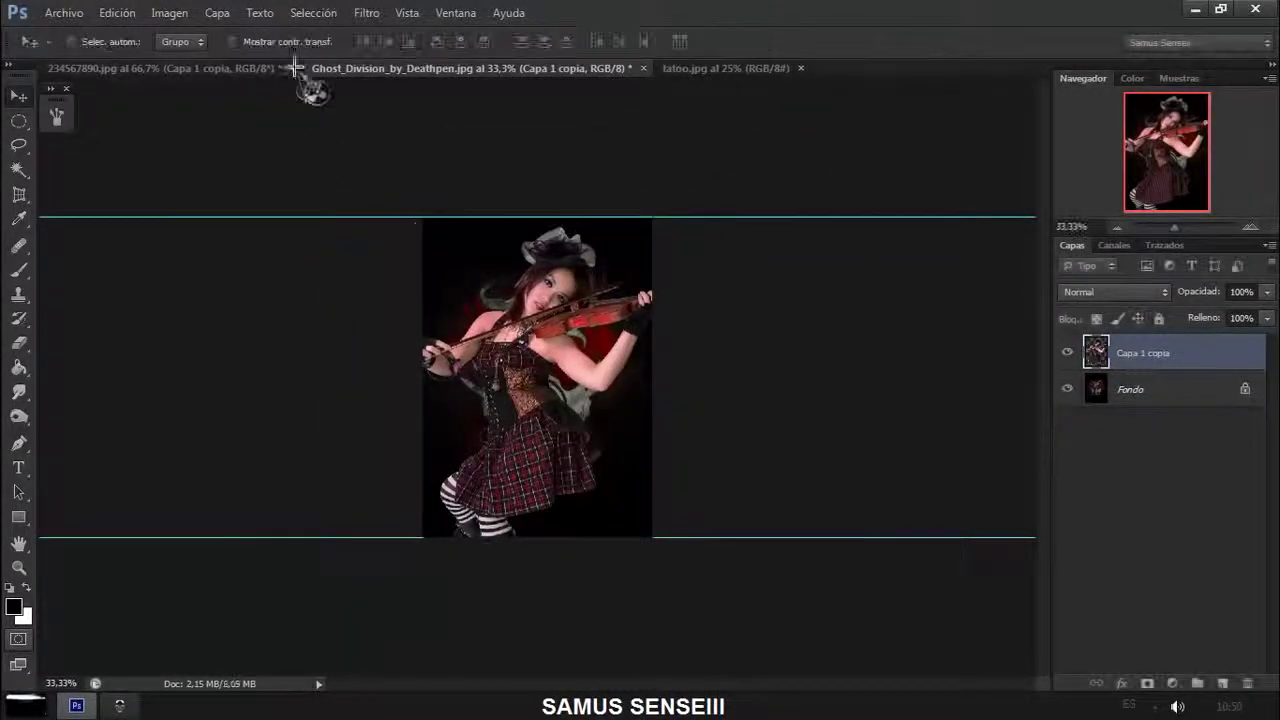
pyautogui.moveTo(300, 68); pyautogui.dragTo(458, 68)
pyautogui.click(1250, 233)
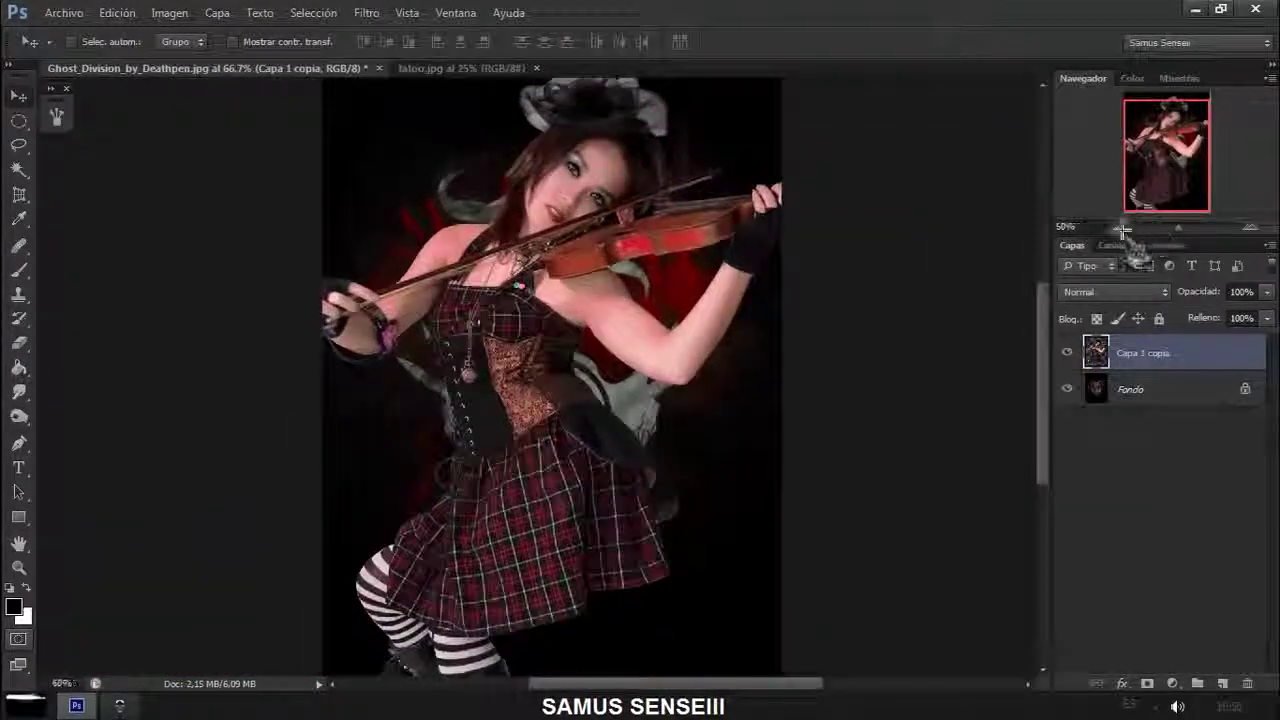
# Open several Spark SS images from the Templates Fire Spark Particles folder
pyautogui.click(1117, 227)
pyautogui.hotkey('ctrl', 'o')
pyautogui.doubleClick(737, 149)
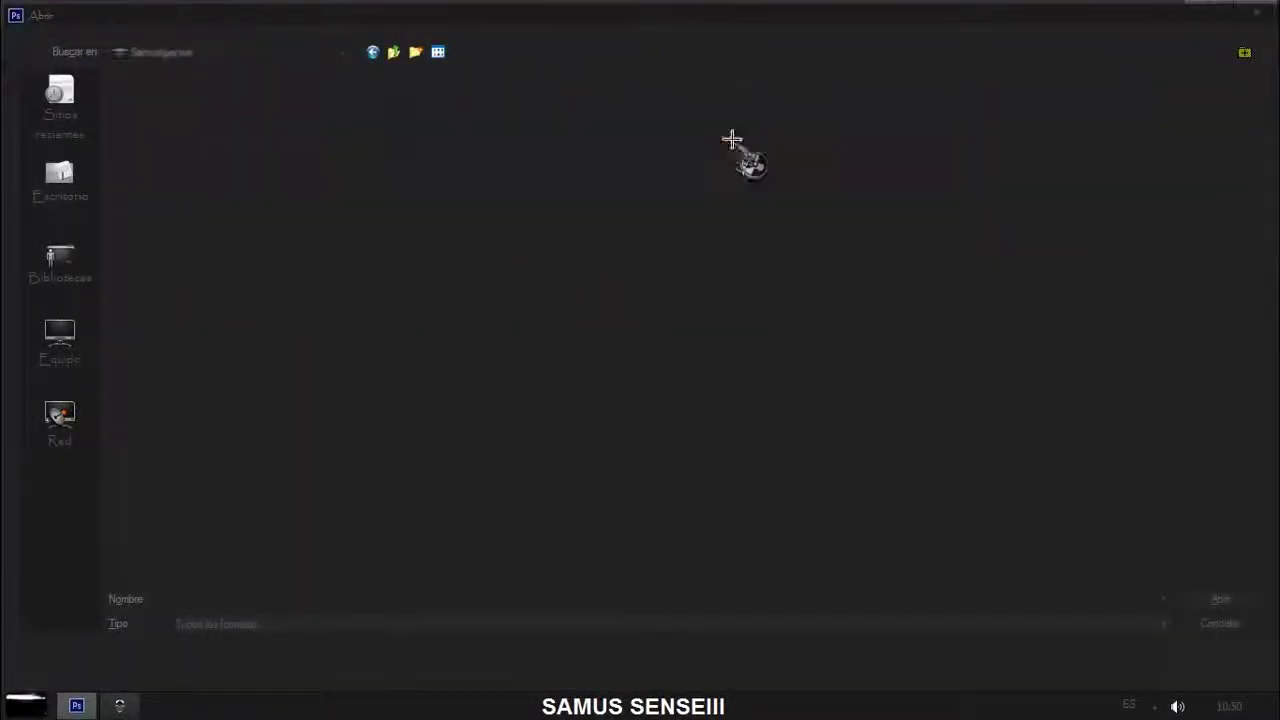
pyautogui.doubleClick(600, 140)
pyautogui.doubleClick(180, 290)
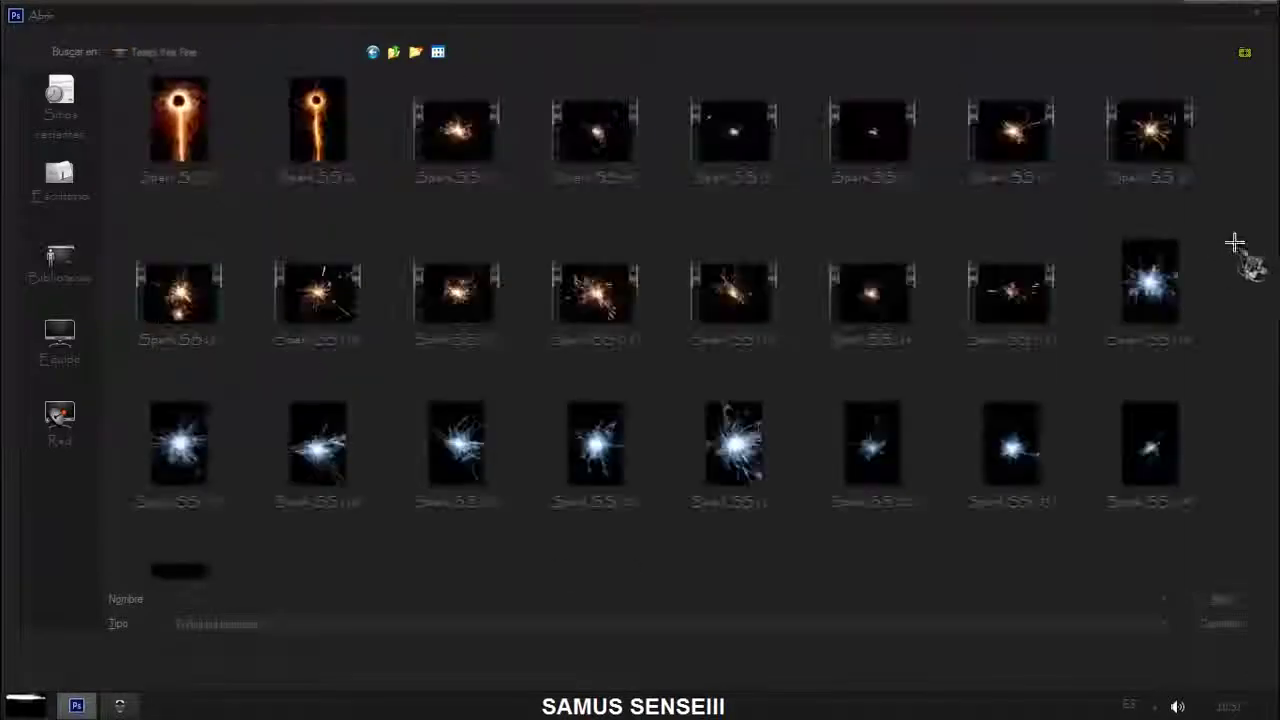
pyautogui.scroll(-5, 1250, 440)
pyautogui.scroll(-5, 1250, 500)
pyautogui.scroll(-5, 1240, 400)
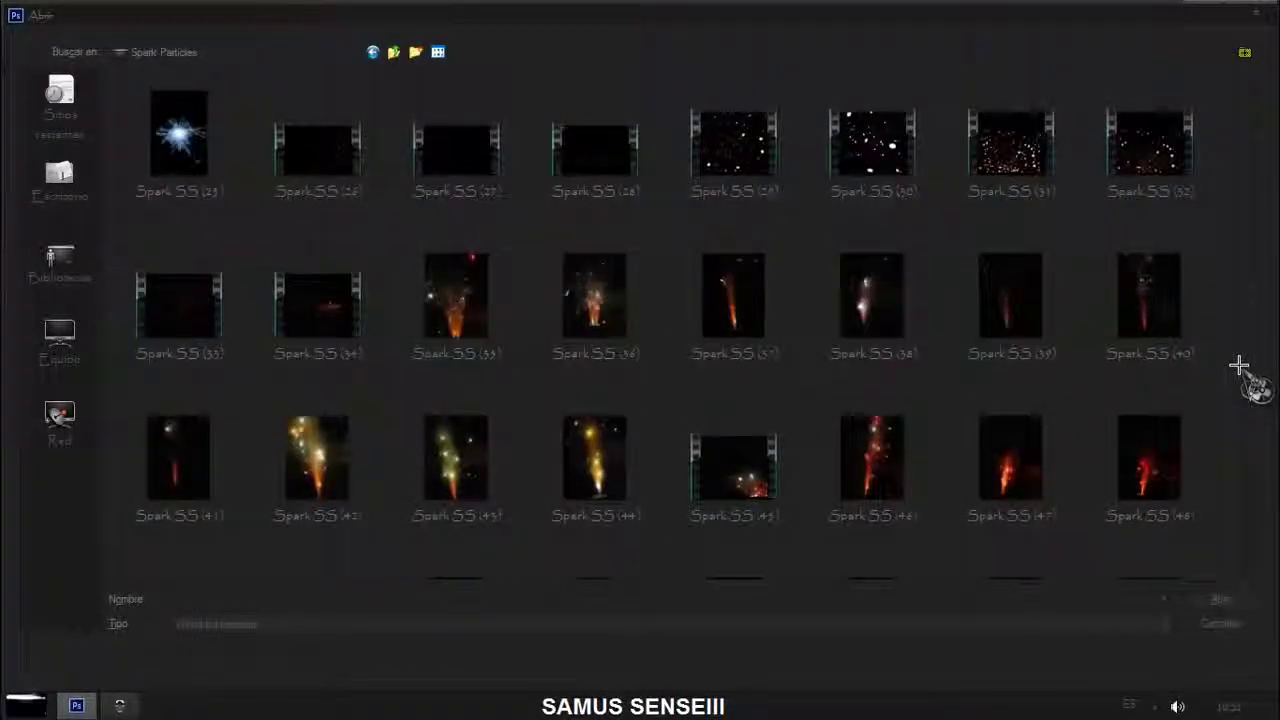
pyautogui.click(340, 180)
pyautogui.keyDown('shift'); pyautogui.click(586, 149); pyautogui.keyUp('shift')
pyautogui.press('Return')
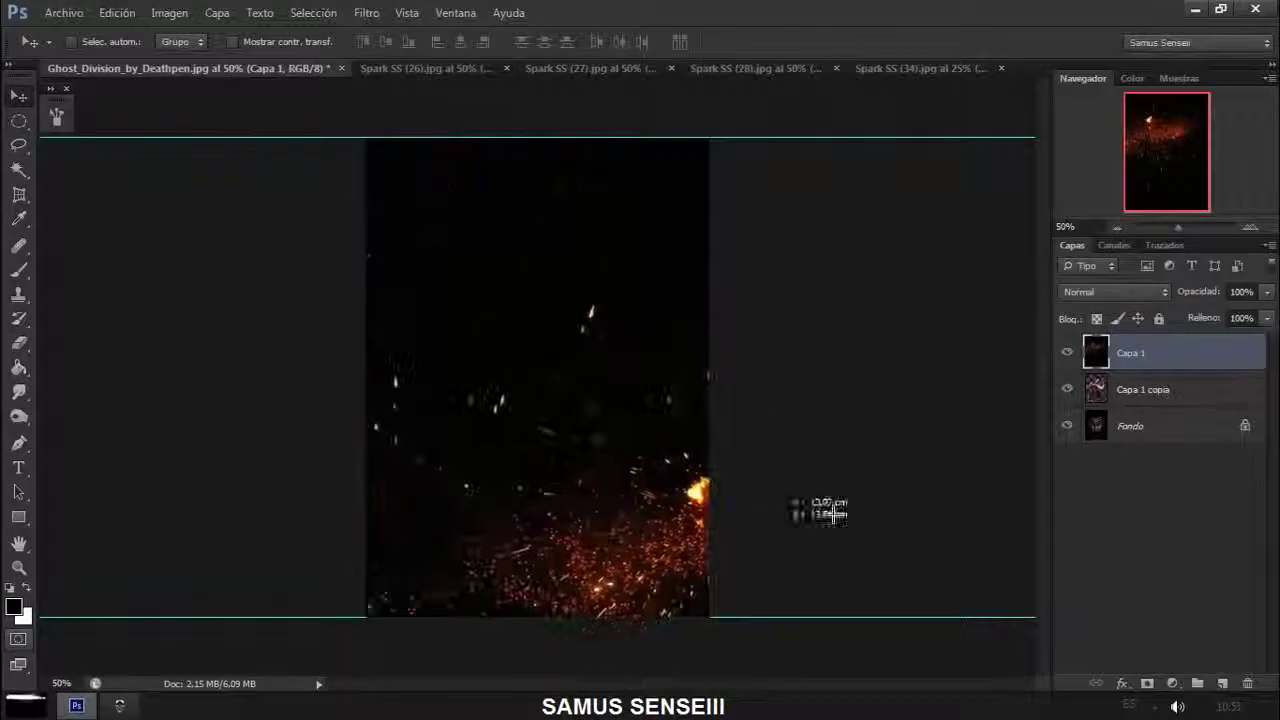
# Set the first spark to Trama and drag Spark SS (28) and (27) into the composite
pyautogui.click(1110, 291)
pyautogui.click(1093, 158)
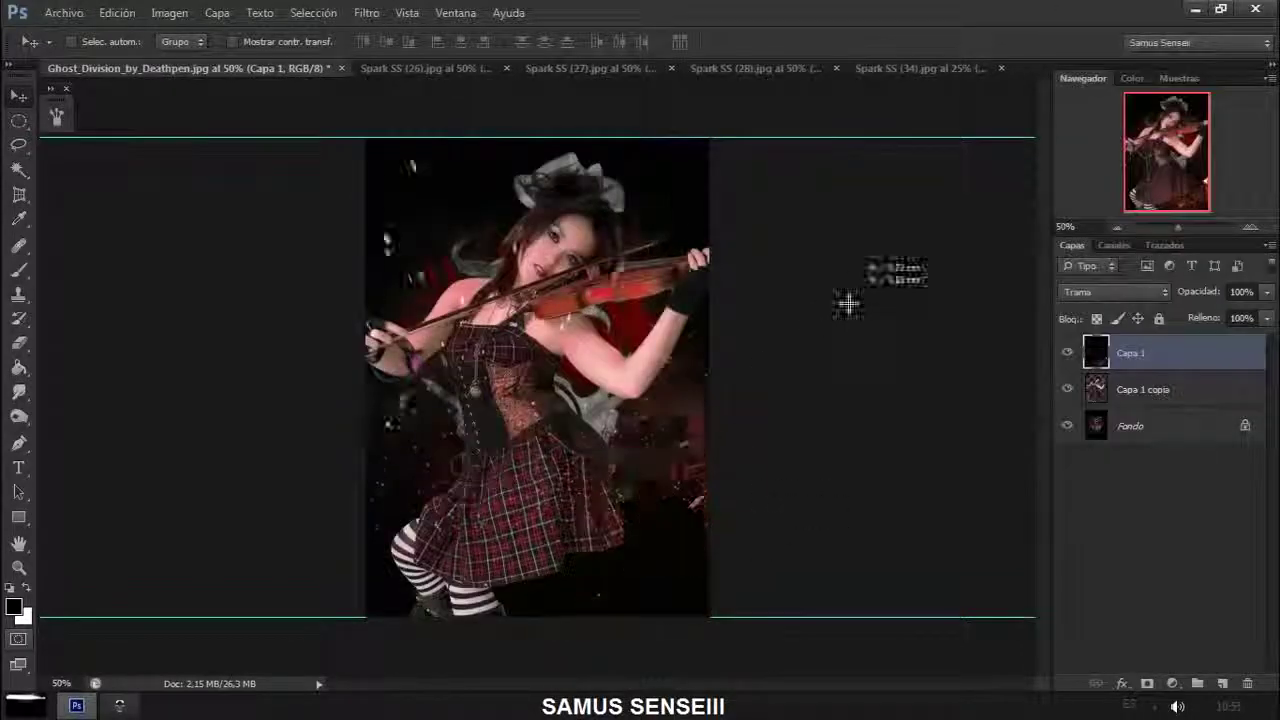
pyautogui.click(940, 68)
pyautogui.click(1001, 68)
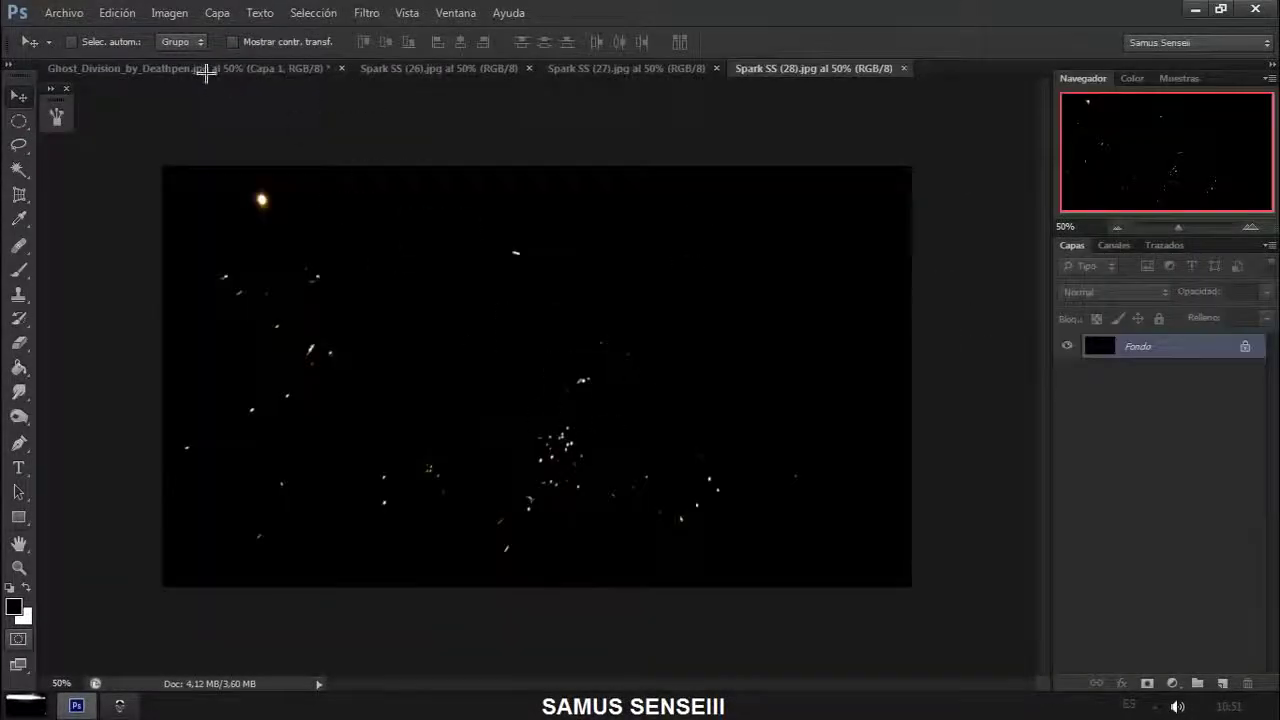
pyautogui.moveTo(778, 80); pyautogui.dragTo(520, 300)
pyautogui.click(626, 68)
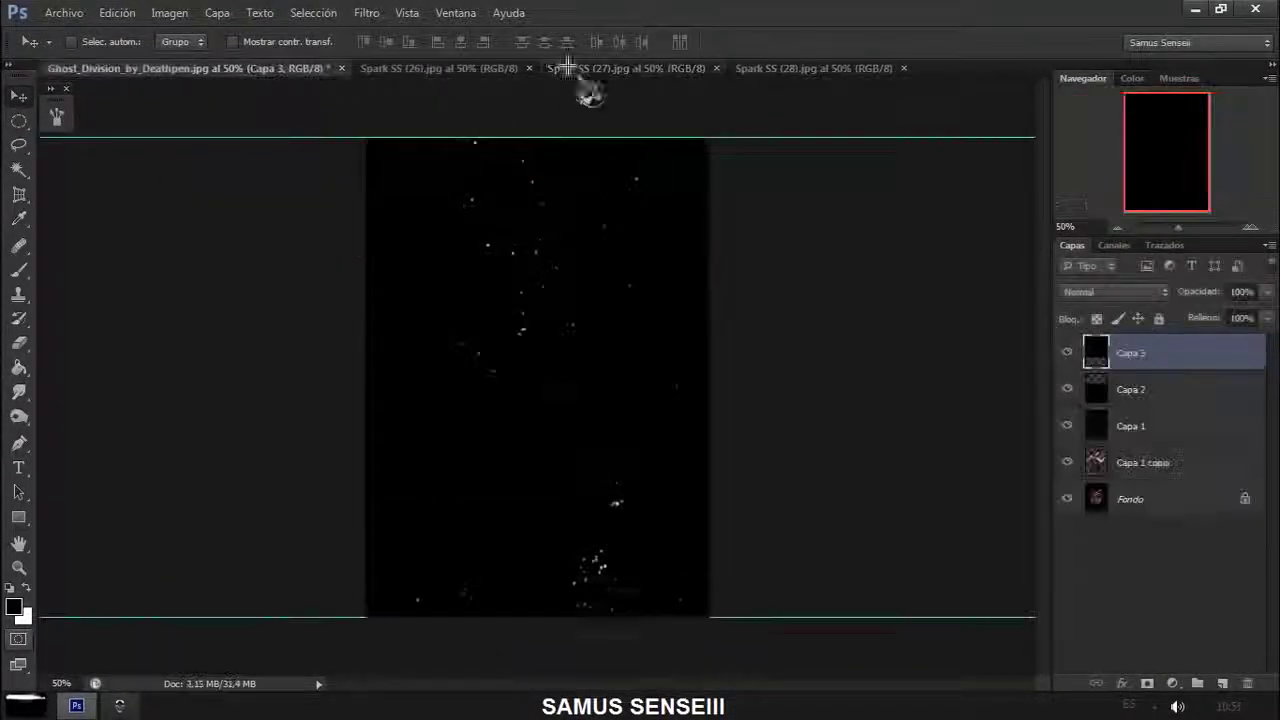
pyautogui.moveTo(267, 68); pyautogui.dragTo(1140, 502)
# Blend all spark layers in Trama and reposition the Capa 2 and Capa 1 sparks around the violin
pyautogui.click(1130, 426)
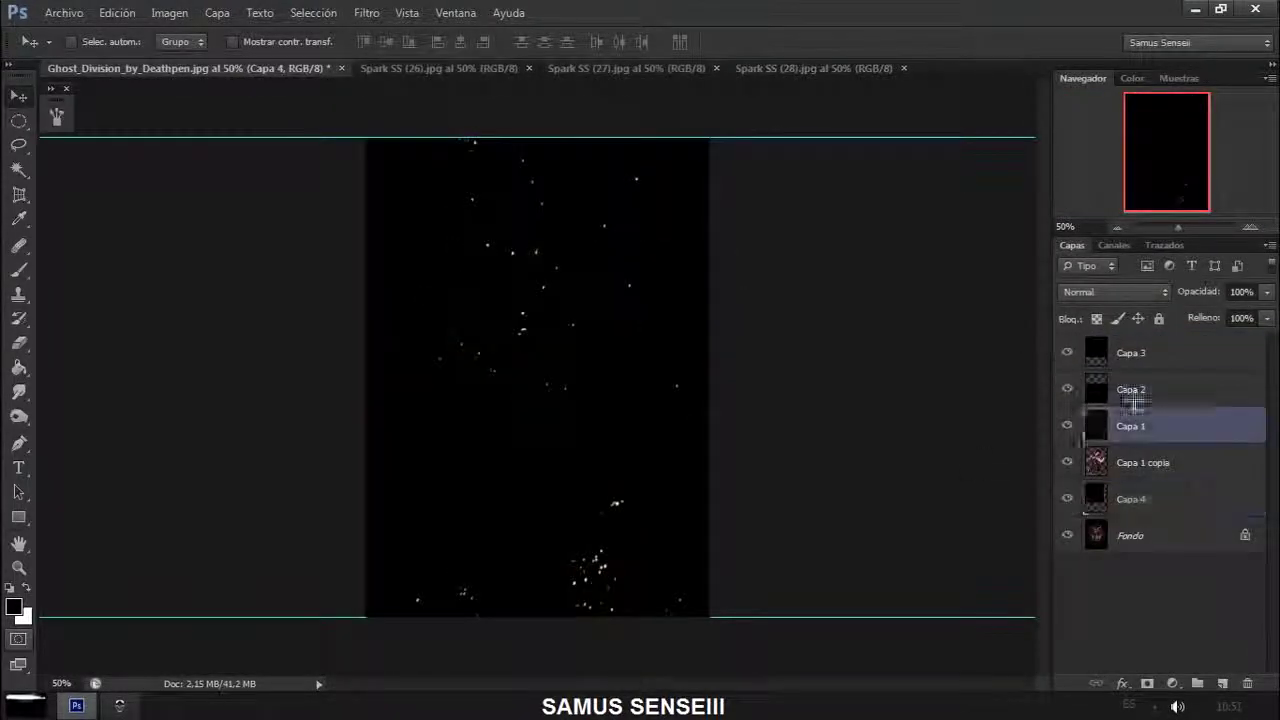
pyautogui.keyDown('shift'); pyautogui.click(1130, 352); pyautogui.keyUp('shift')
pyautogui.keyDown('ctrl'); pyautogui.click(1130, 499); pyautogui.keyUp('ctrl')
pyautogui.click(1113, 291)
pyautogui.click(1093, 158)
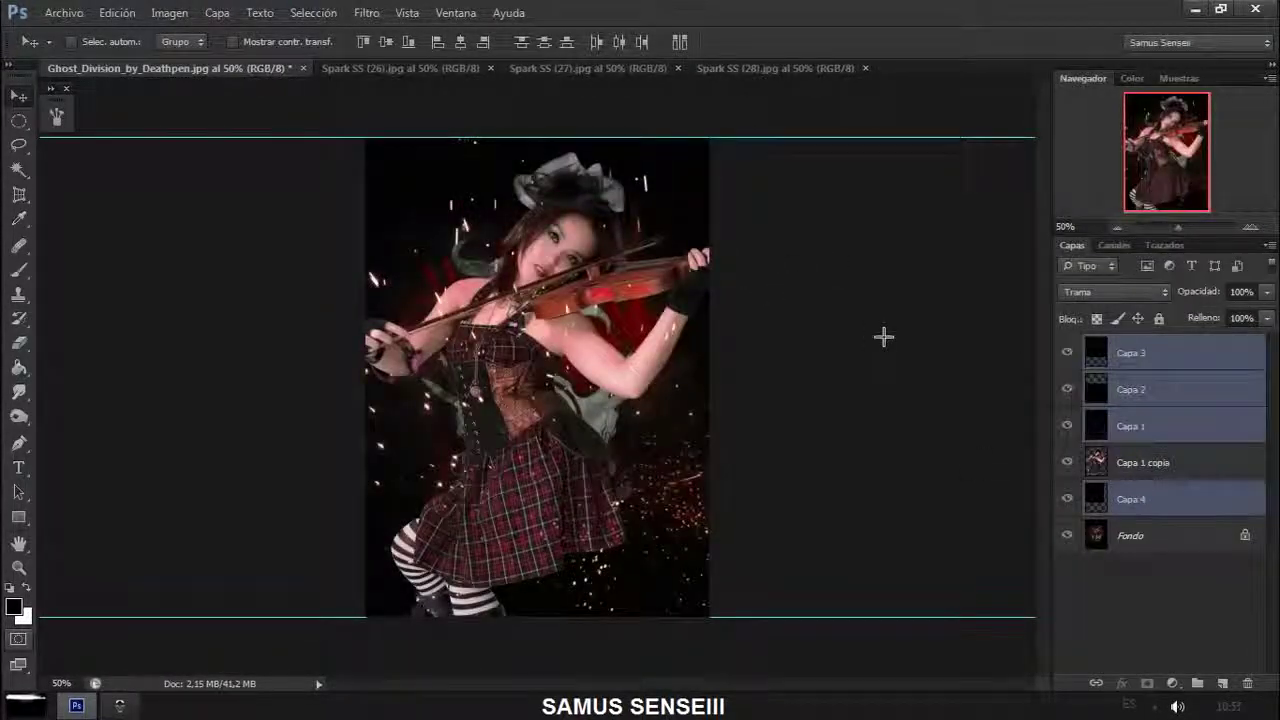
pyautogui.click(1130, 389)
pyautogui.moveTo(700, 350); pyautogui.dragTo(820, 338)
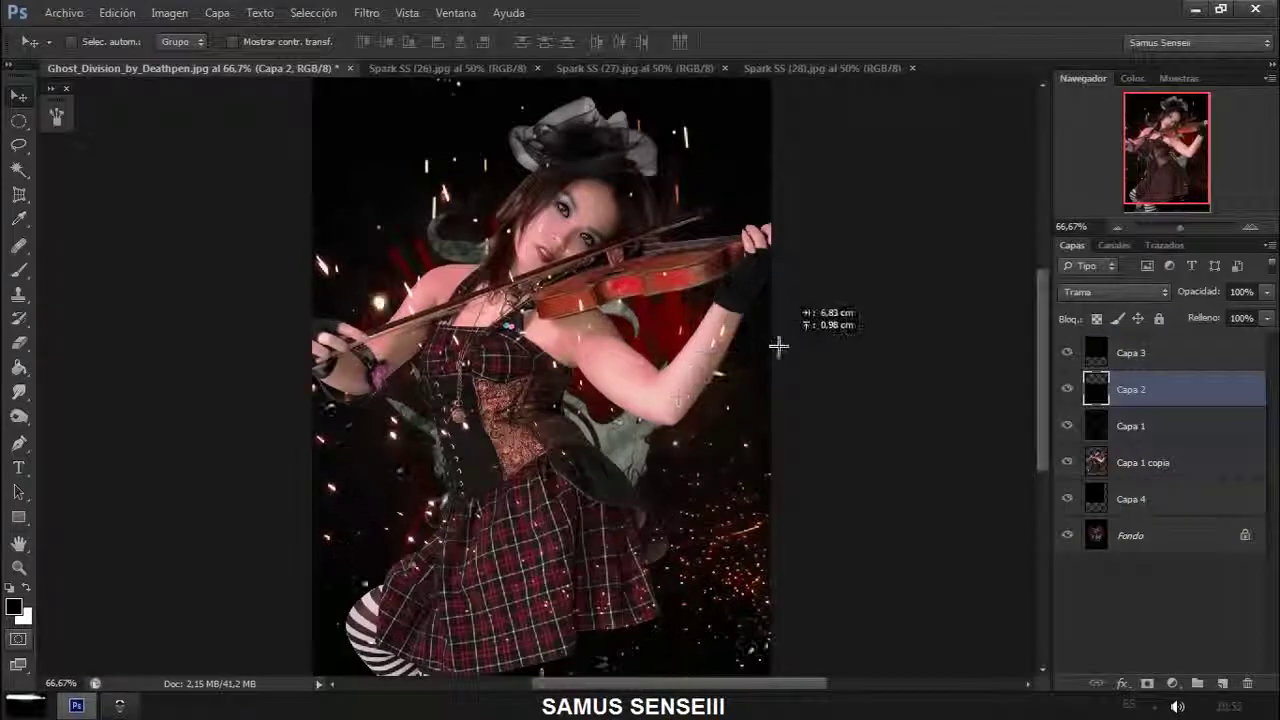
pyautogui.hotkey('alt', '[')
pyautogui.hotkey('alt', '[')
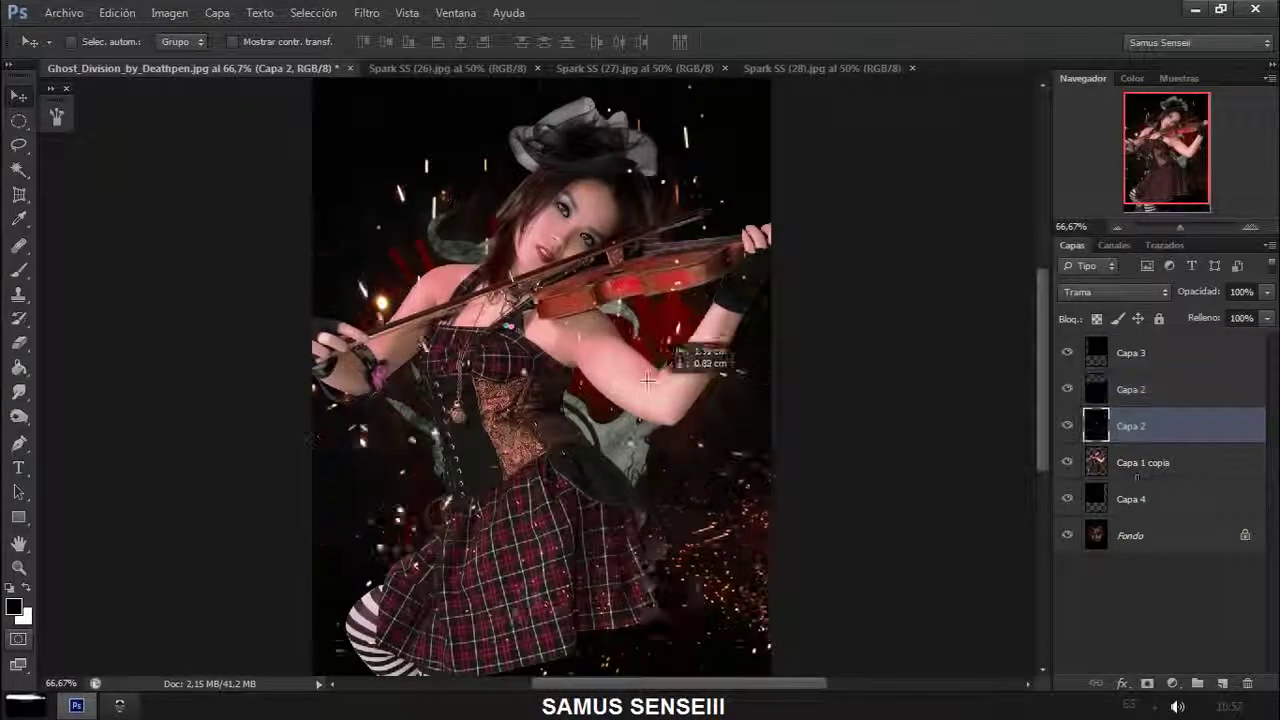
pyautogui.moveTo(690, 355)
pyautogui.mouseDown()
pyautogui.moveTo(617, 250)
pyautogui.moveTo(430, 320)
pyautogui.mouseUp()
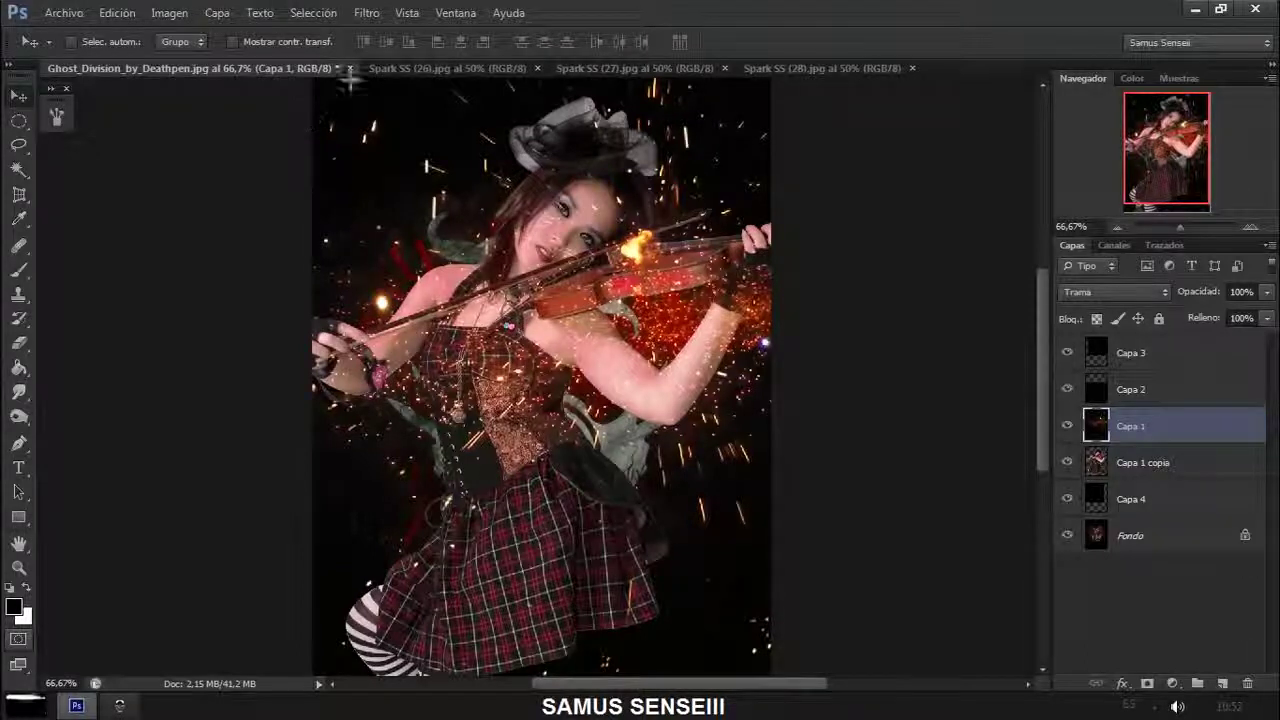
# Add a black-filled Capa 5 layer on top and start Knoll Light Factory on it
pyautogui.hotkey('ctrl', 'shift', 'alt', 'n')
pyautogui.hotkey('alt', 'BackSpace')
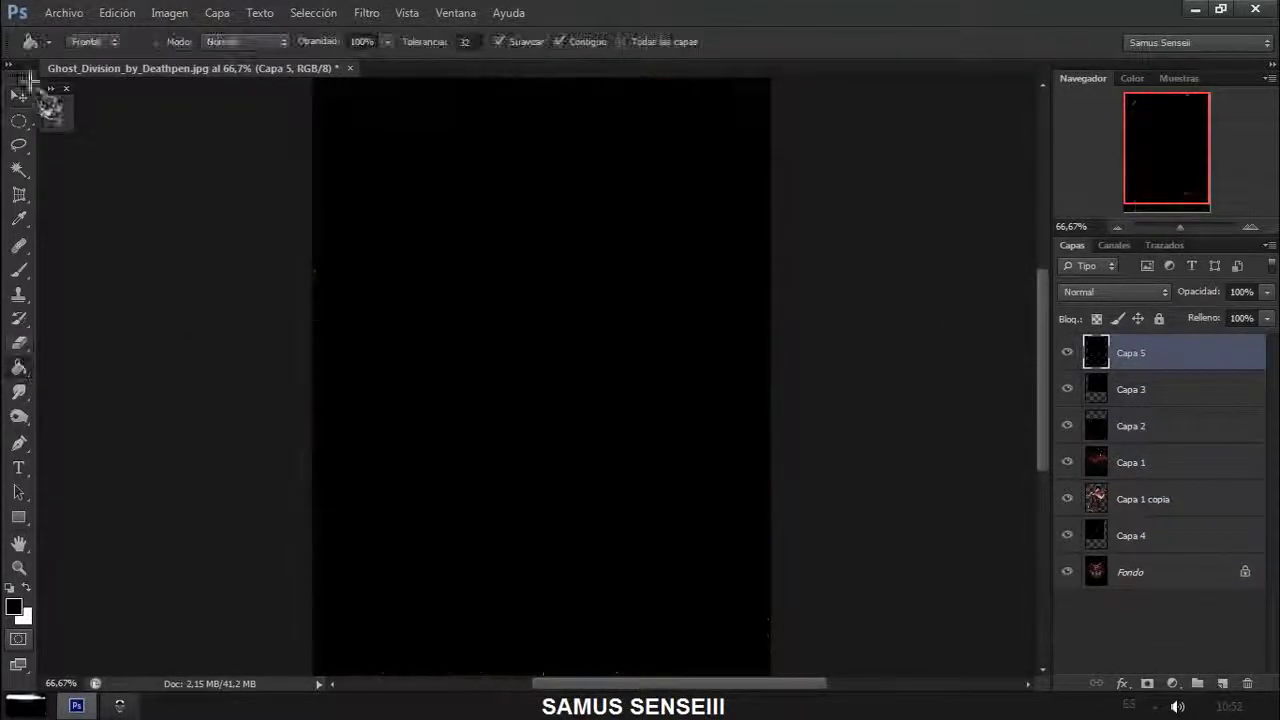
pyautogui.click(366, 12)
pyautogui.click(677, 587)
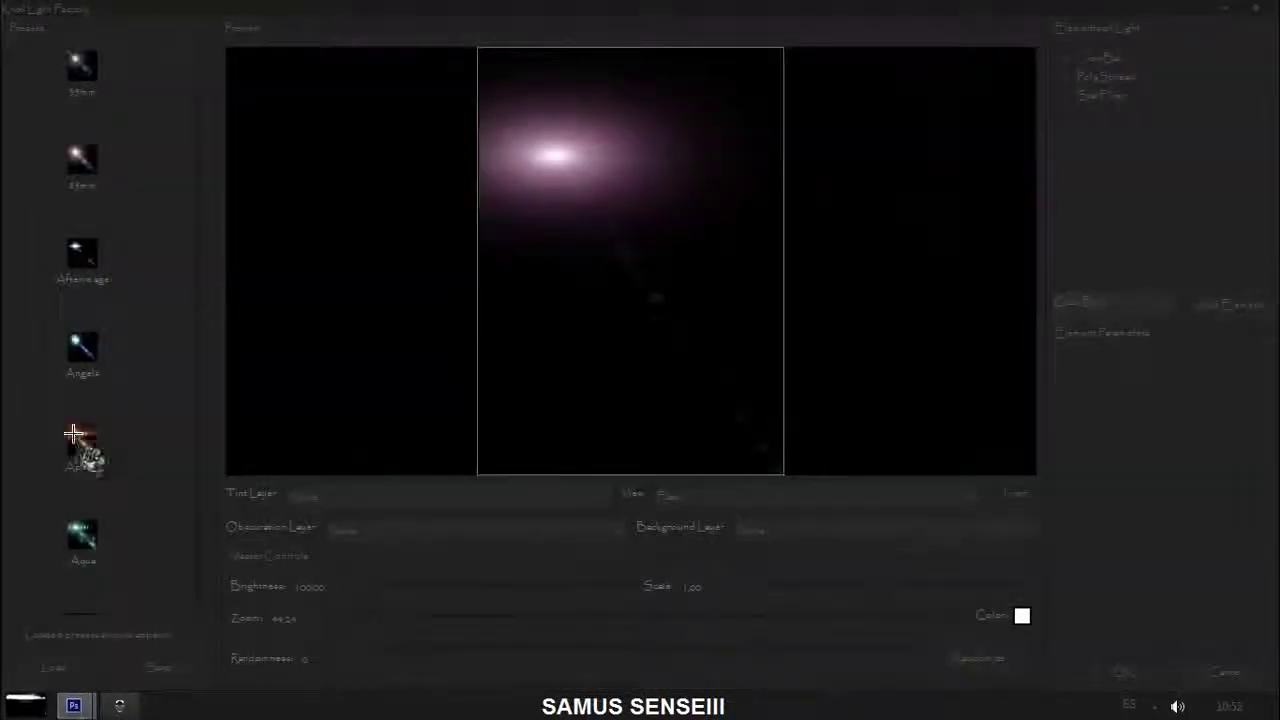
pyautogui.click(94, 257)
# Preview various Knoll Light Factory flare presets, including warm glows and a blue streaked star
pyautogui.click(80, 529)
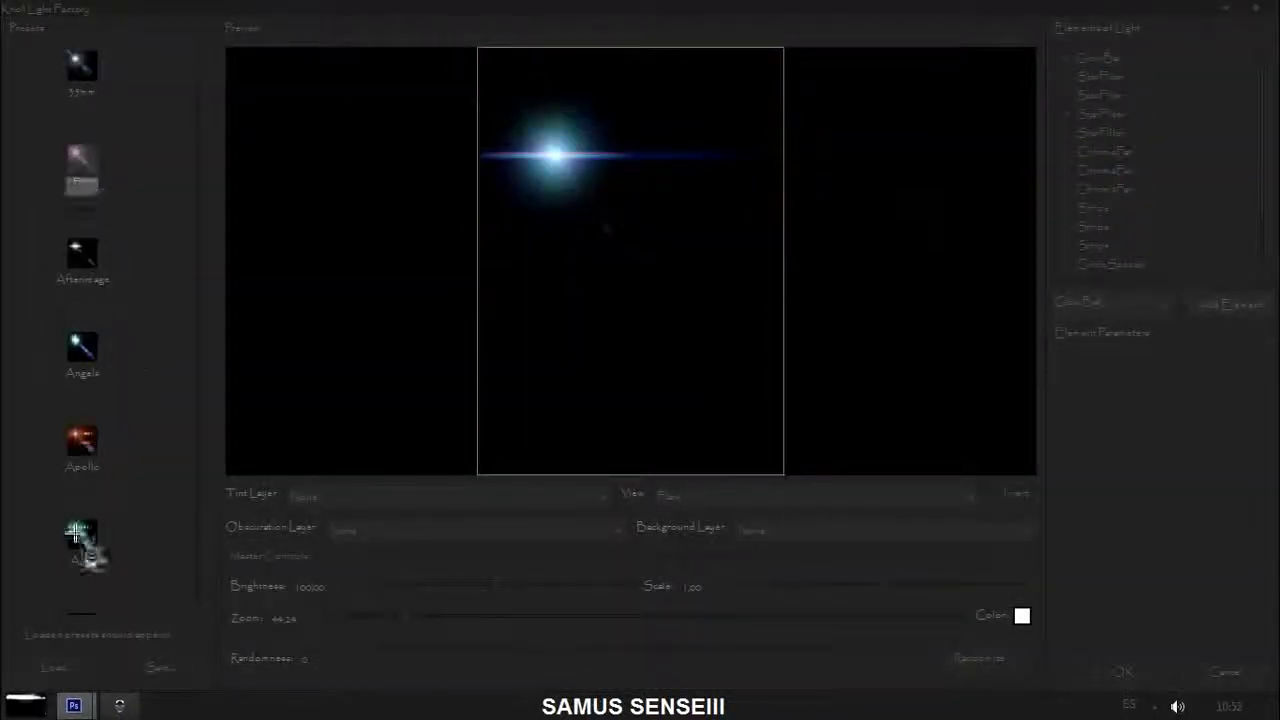
pyautogui.click(86, 262)
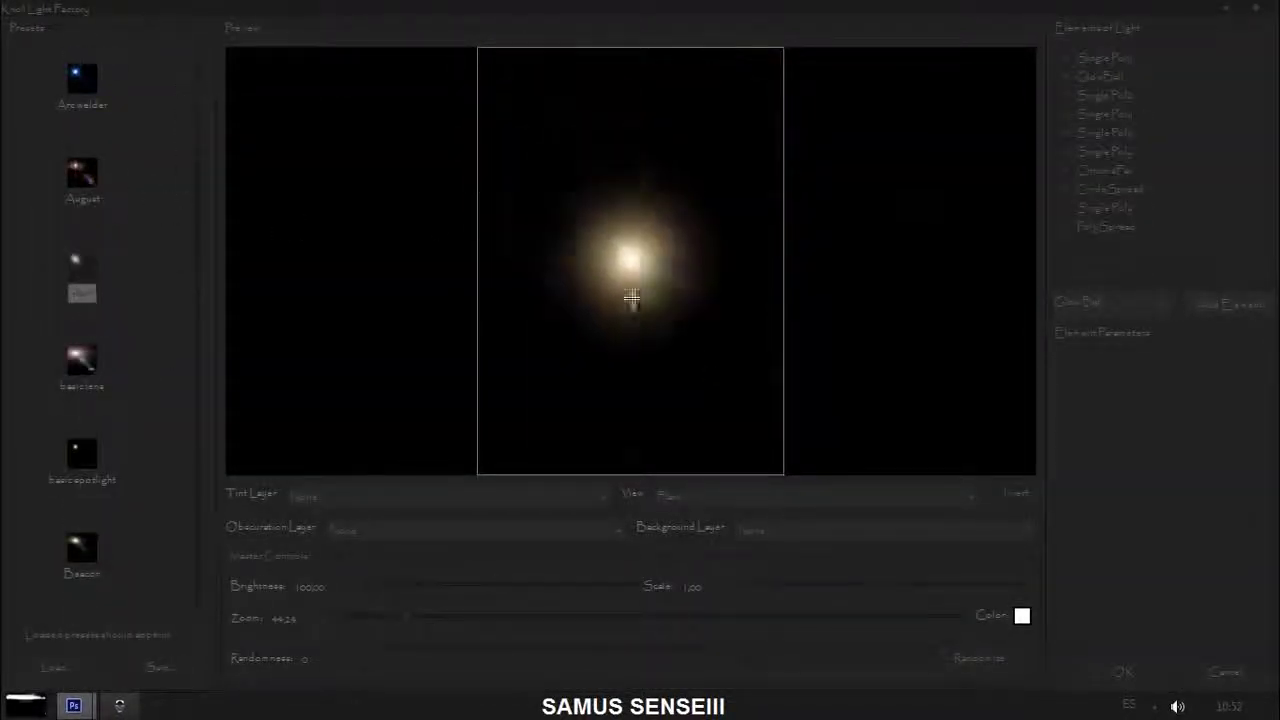
pyautogui.moveTo(629, 294); pyautogui.dragTo(642, 163)
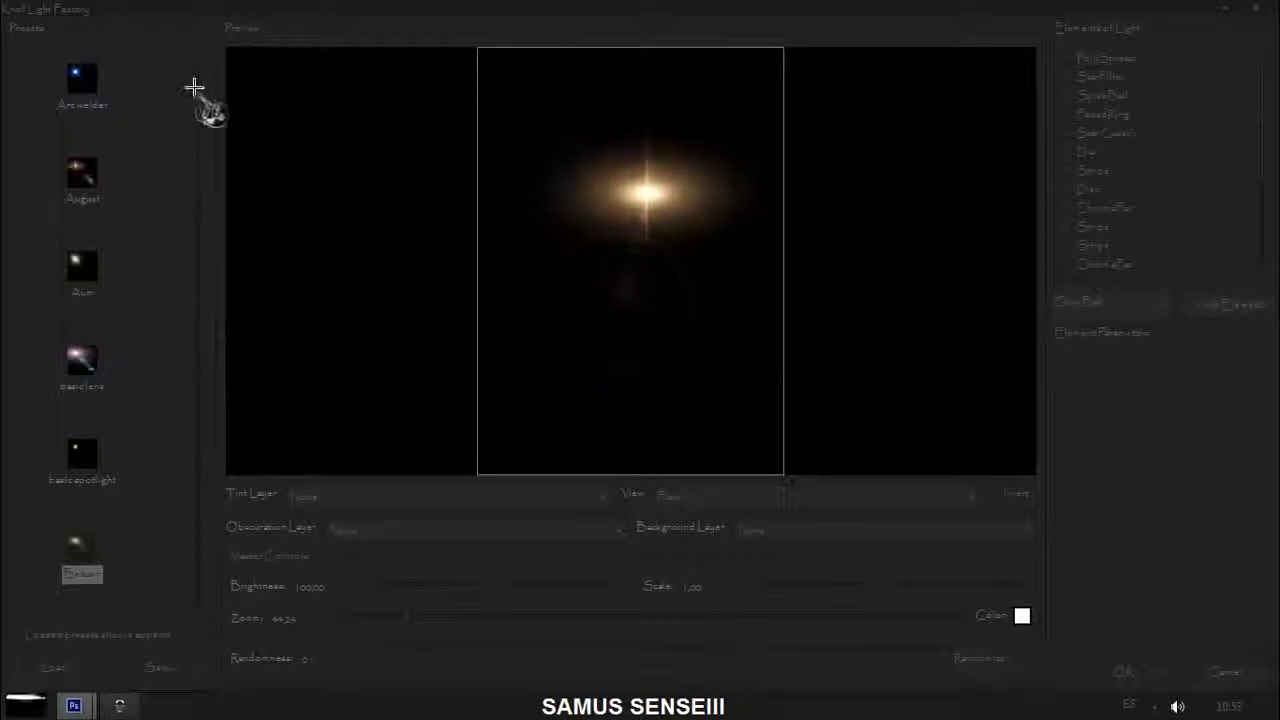
pyautogui.click(86, 309)
pyautogui.click(71, 586)
pyautogui.scroll(-3, 197, 293)
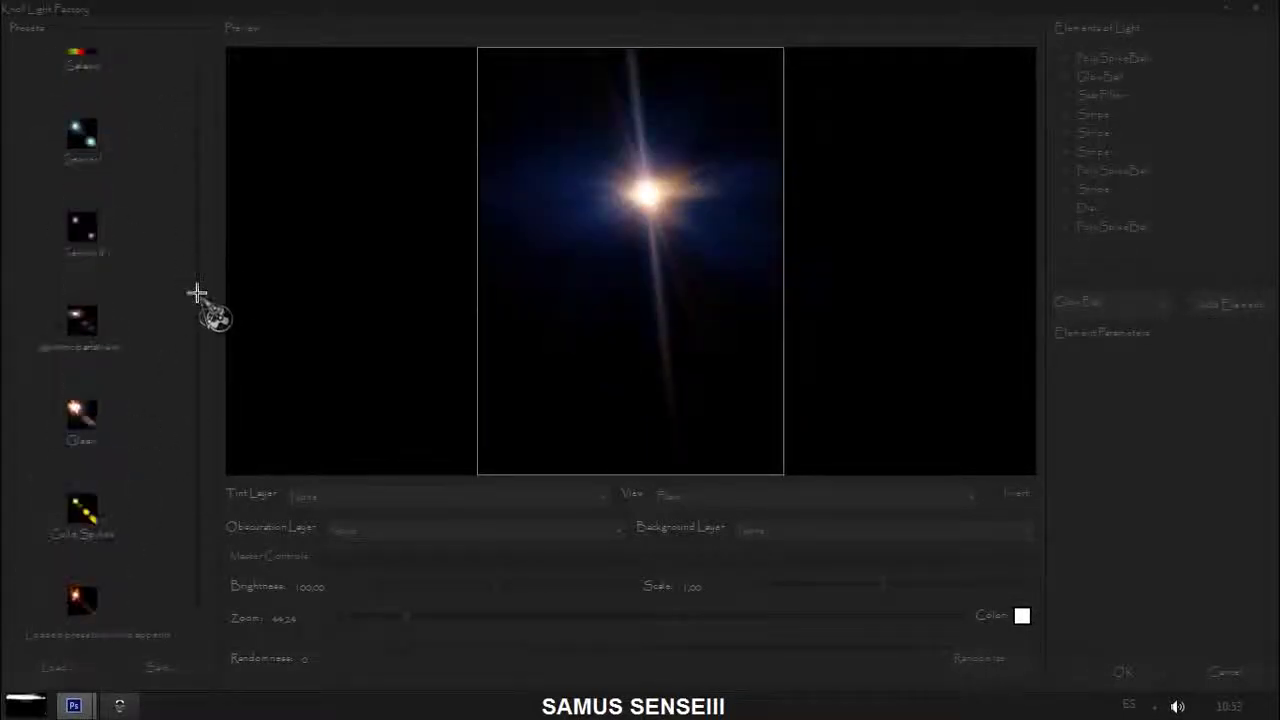
pyautogui.click(86, 602)
pyautogui.click(88, 330)
pyautogui.click(84, 422)
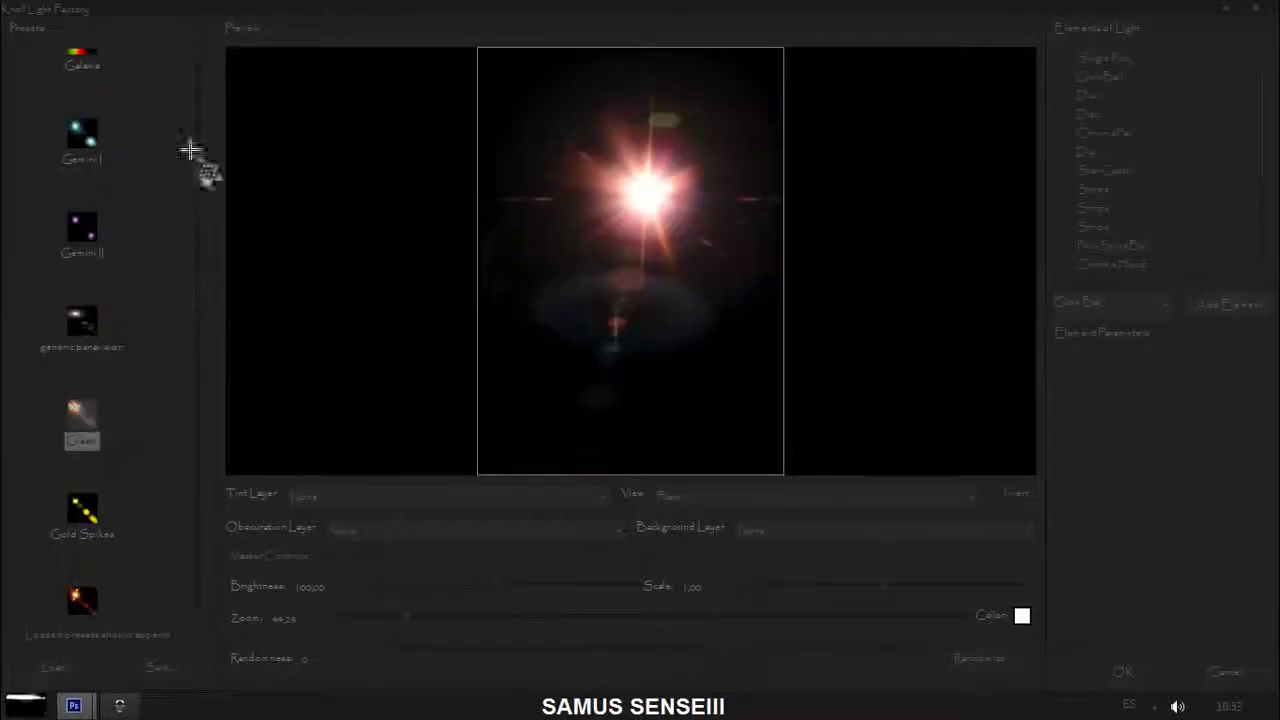
pyautogui.scroll(-3, 197, 307)
# Choose the Goldenrod preset and place its golden light left of centre, low on the photo
pyautogui.click(82, 312)
pyautogui.moveTo(588, 260); pyautogui.dragTo(531, 263)
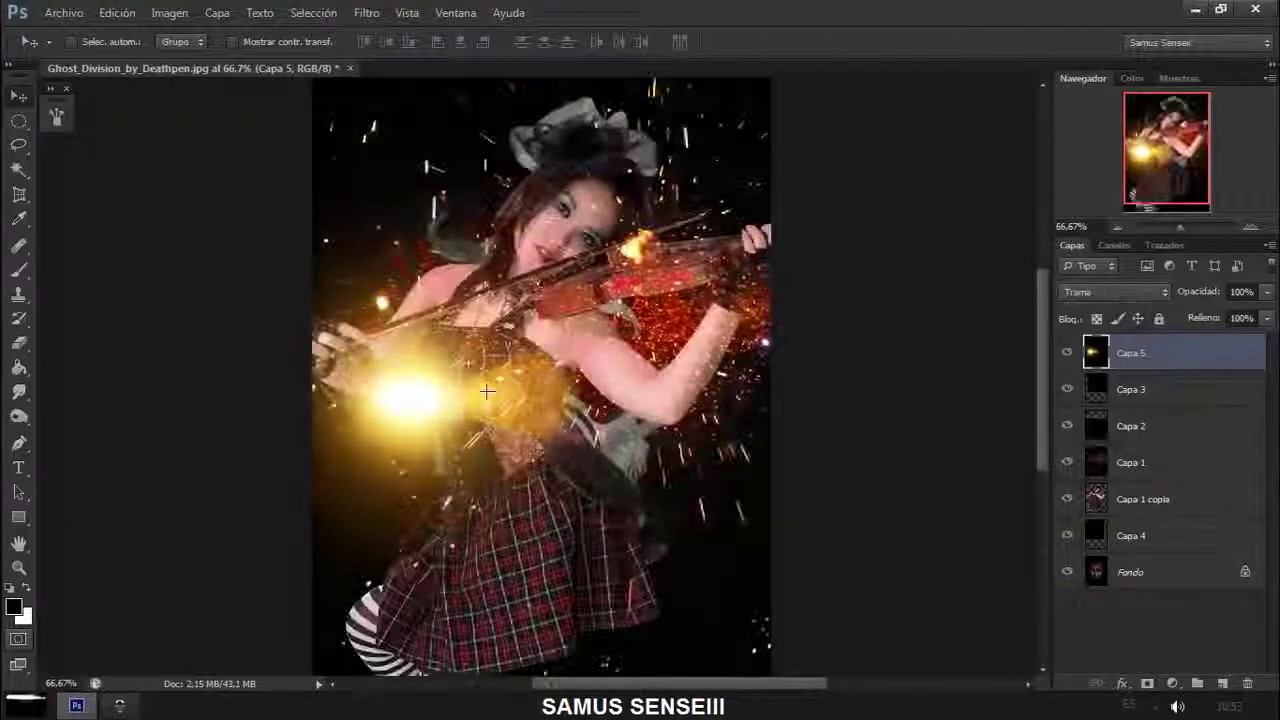
pyautogui.moveTo(472, 371)
pyautogui.mouseDown()
pyautogui.moveTo(472, 479)
pyautogui.moveTo(471, 466)
pyautogui.mouseUp()
pyautogui.click(1129, 462)
pyautogui.click(18, 342)
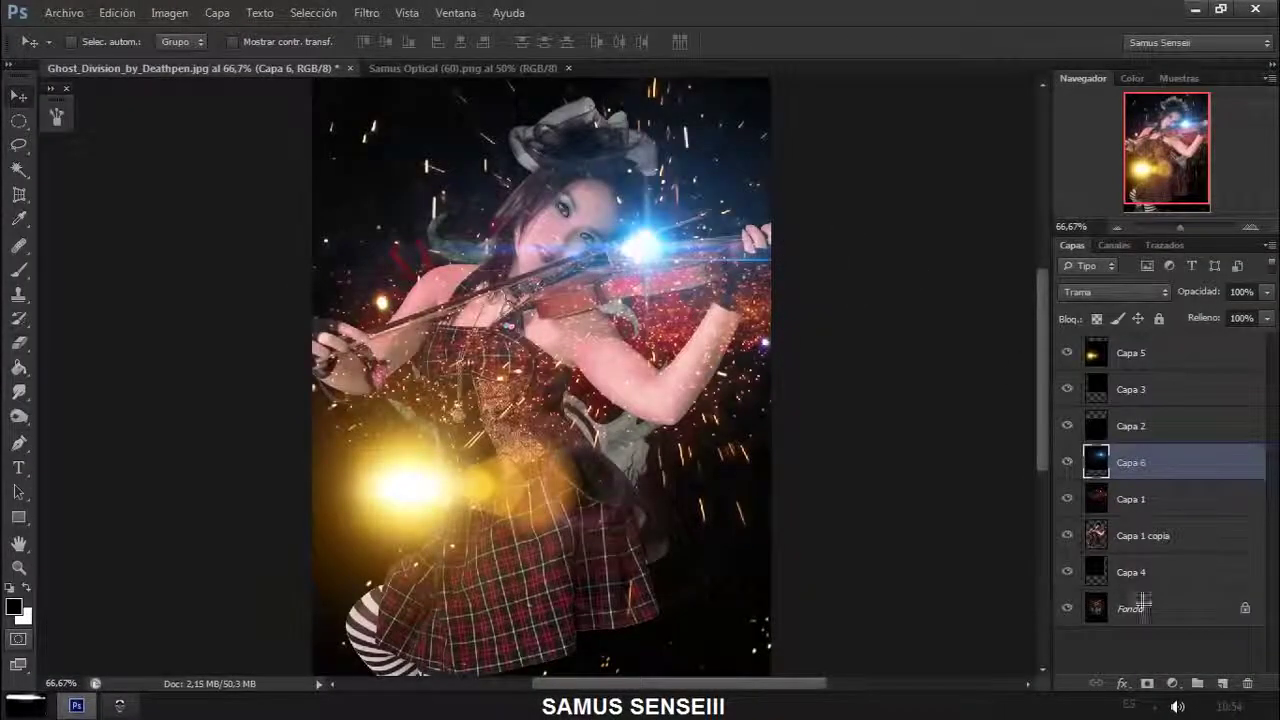
# Place Smoke Stock (2).JPG as a layer above Fondo, drifting over the top left
pyautogui.click(1143, 601)
pyautogui.hotkey('ctrl', 'o')
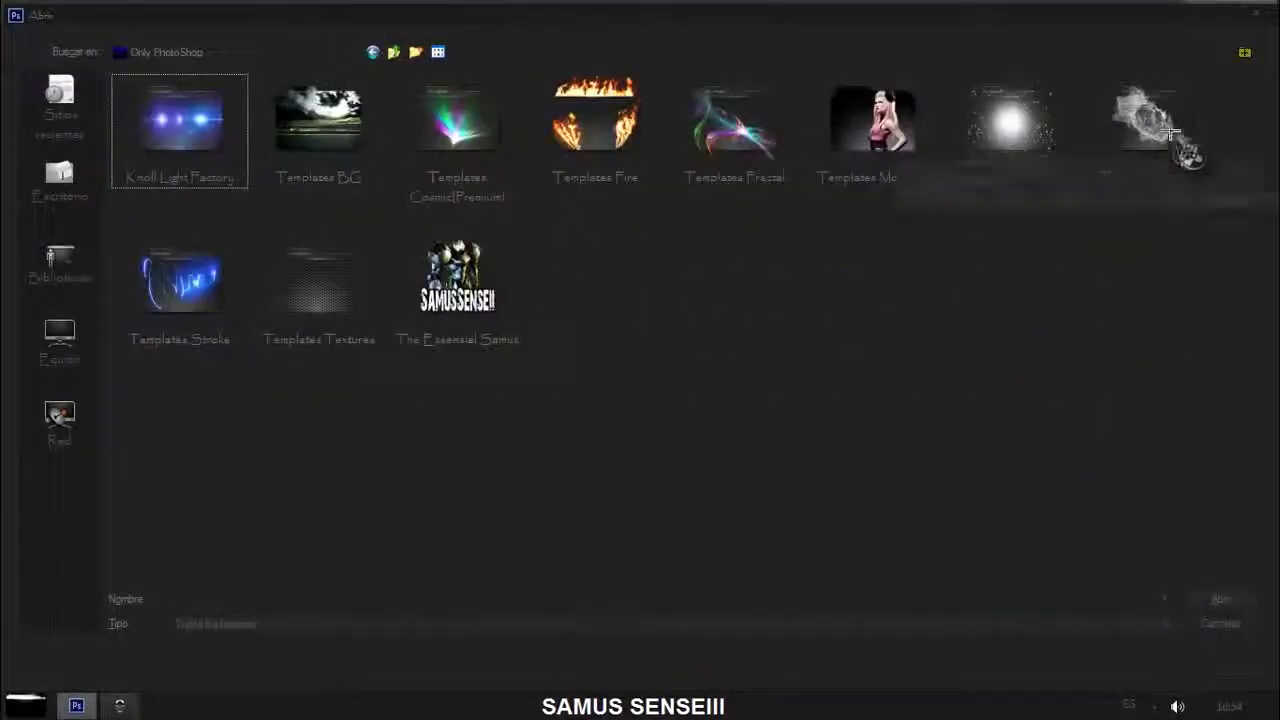
pyautogui.doubleClick(1170, 133)
pyautogui.doubleClick(971, 229)
pyautogui.click(258, 70)
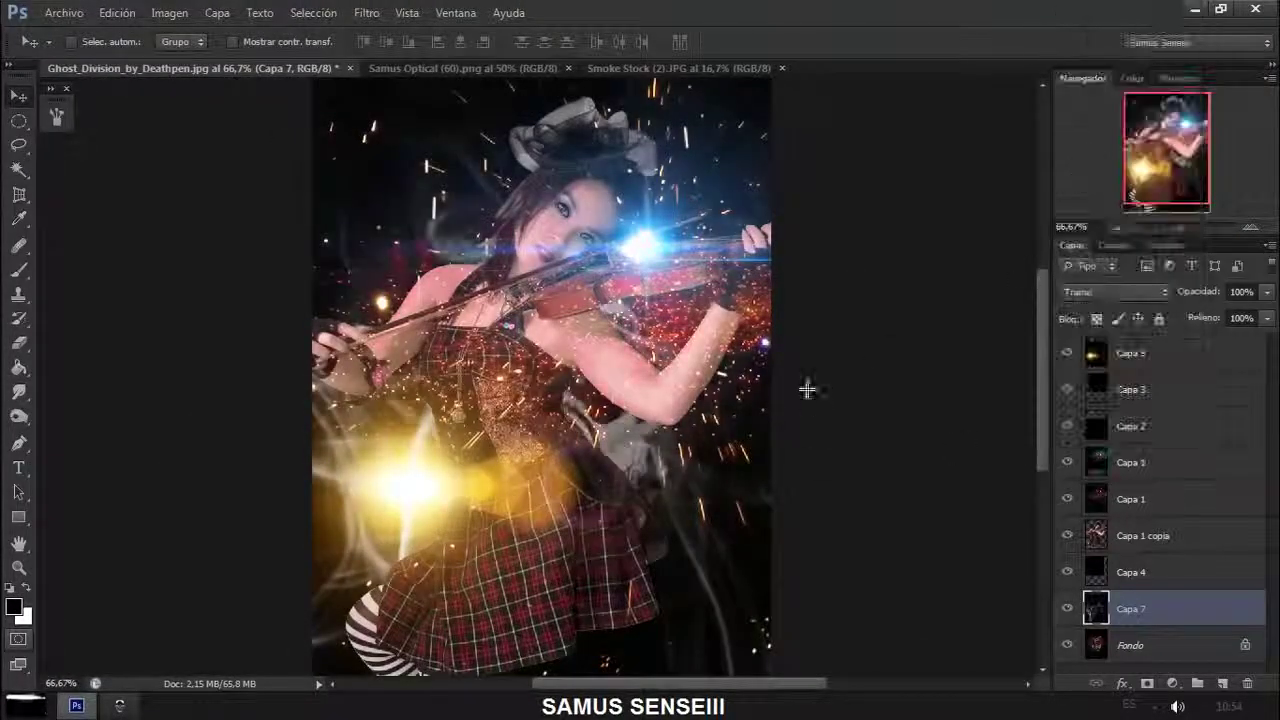
pyautogui.moveTo(807, 389); pyautogui.dragTo(716, 213)
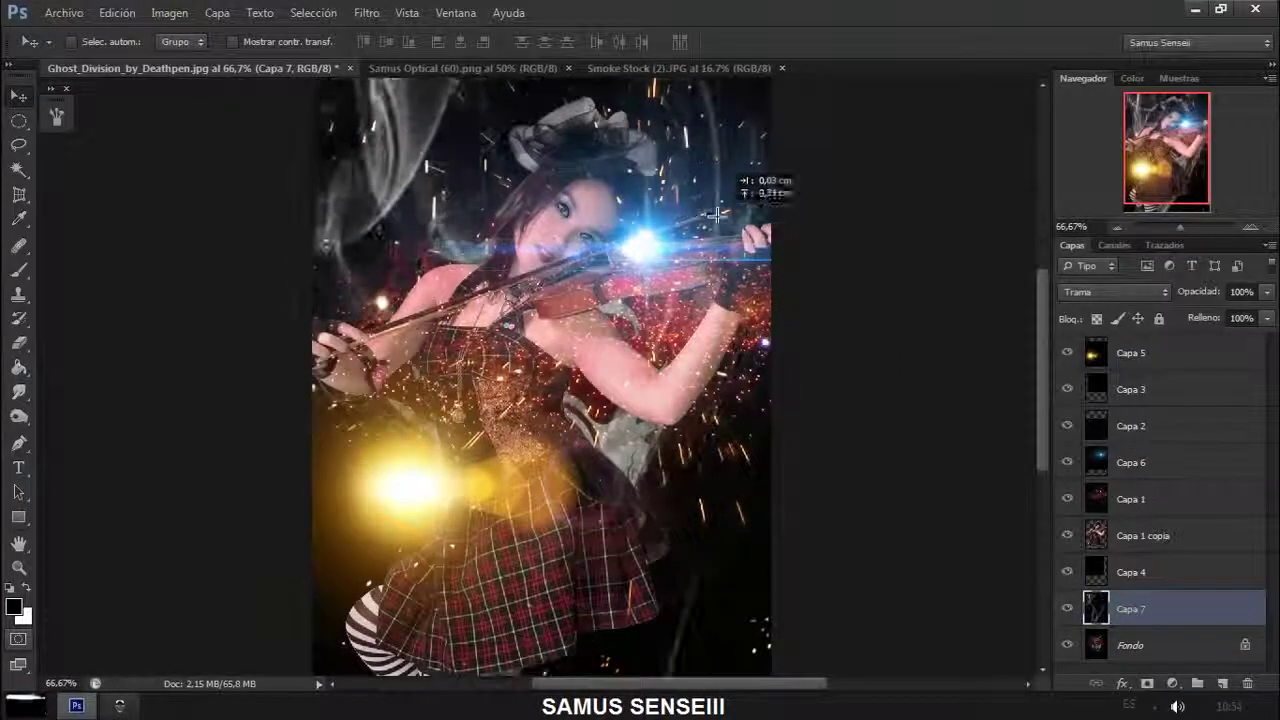
pyautogui.hotkey('ctrl', '-')
pyautogui.moveTo(1140, 535); pyautogui.dragTo(1215, 680)
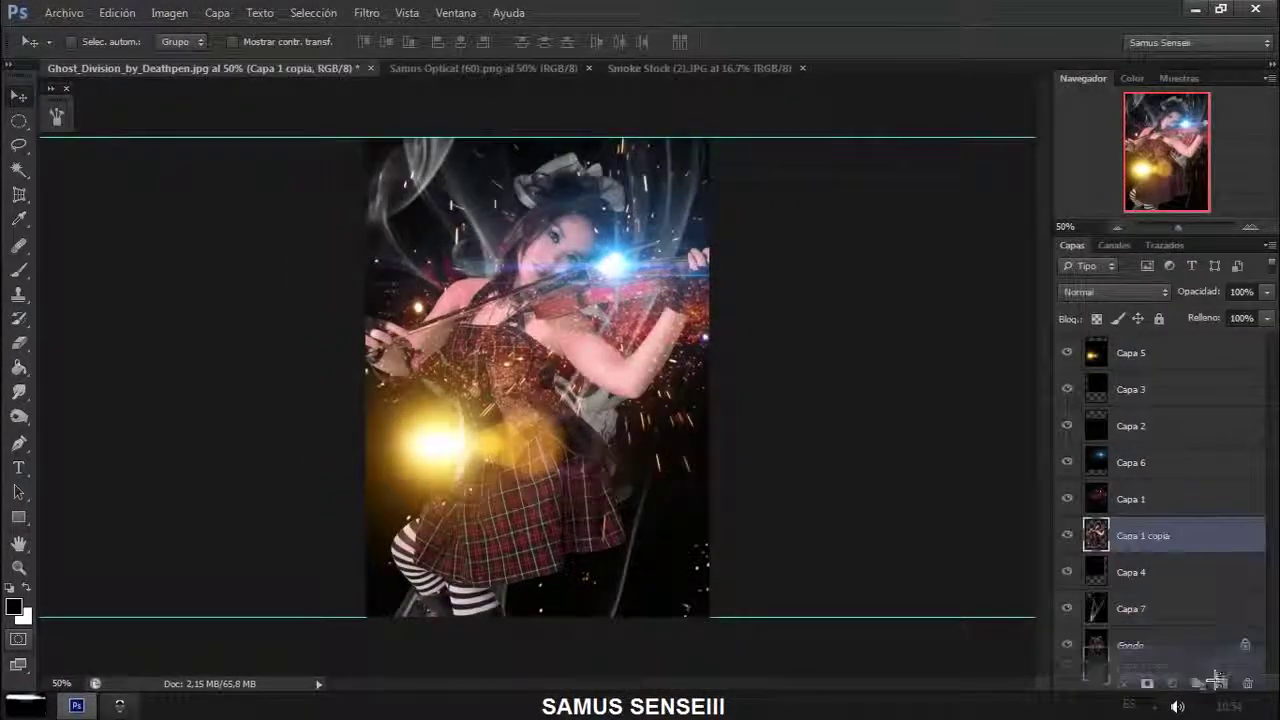
# Apply a Hue/Saturation adjustment to the duplicated girl layer Capa 1 copia 2
pyautogui.hotkey('ctrl', 'u')
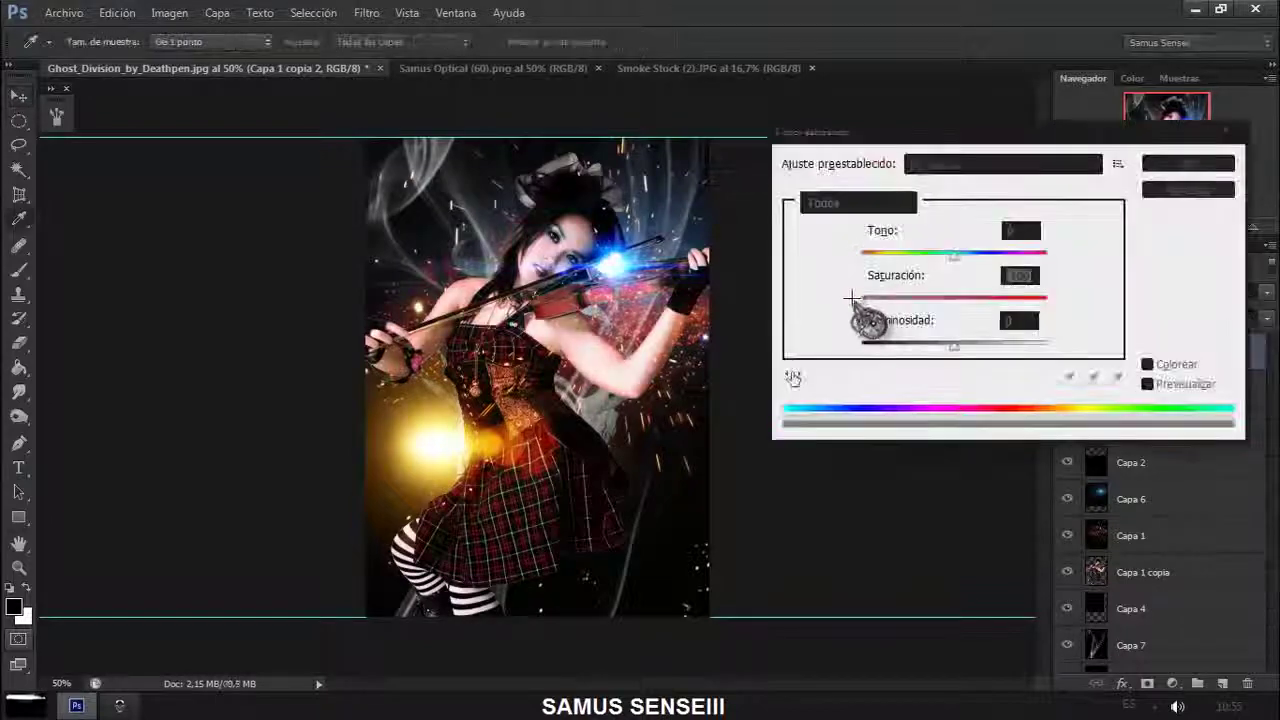
pyautogui.press('Return')
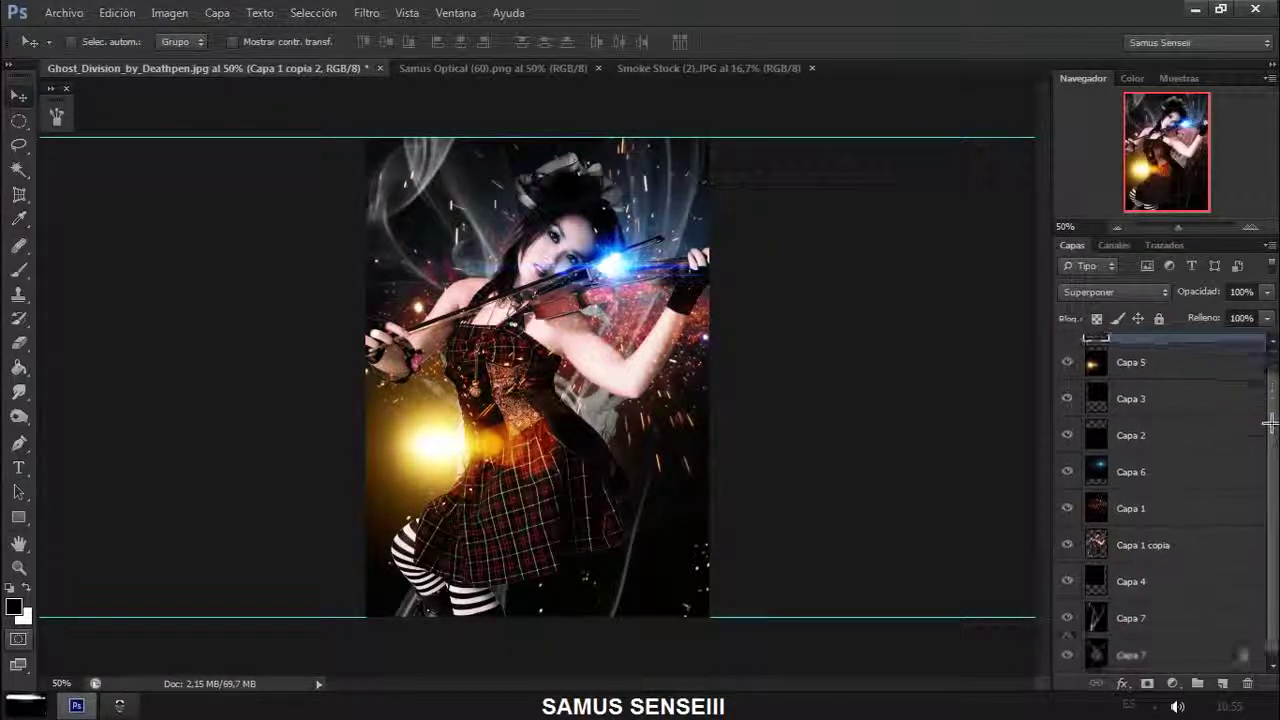